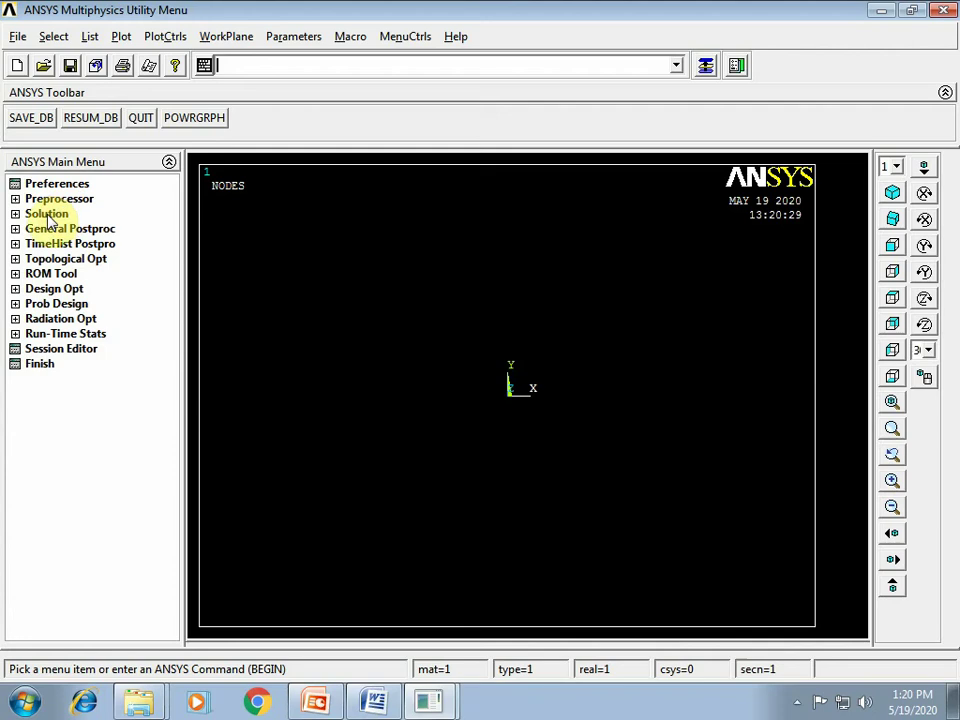
# Set the analysis type of the new analysis to Modal
pyautogui.click(48, 216)
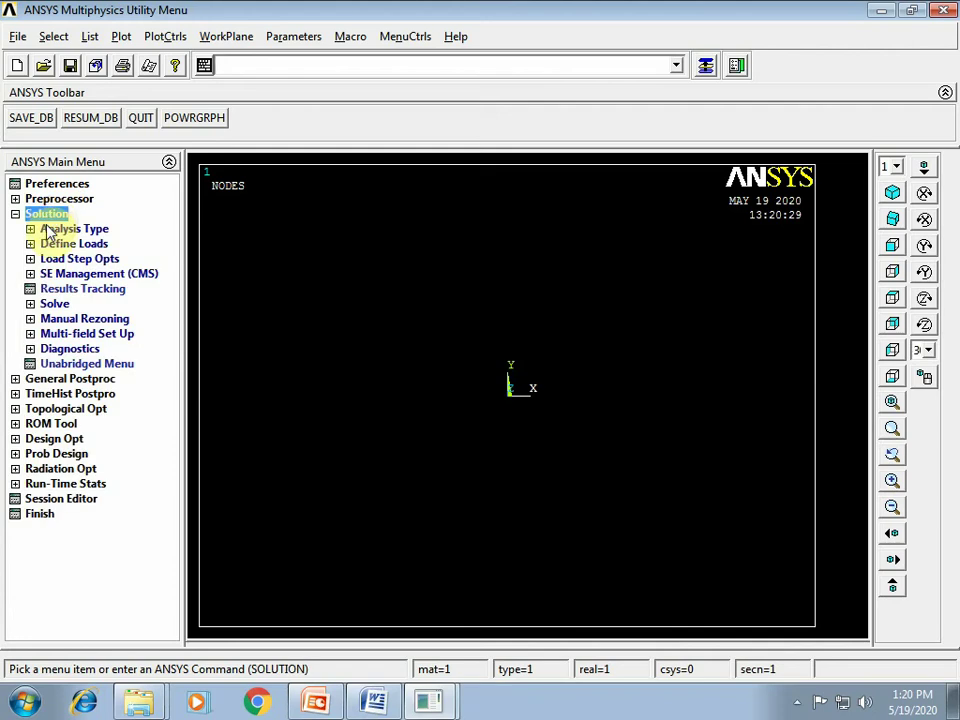
pyautogui.click(46, 229)
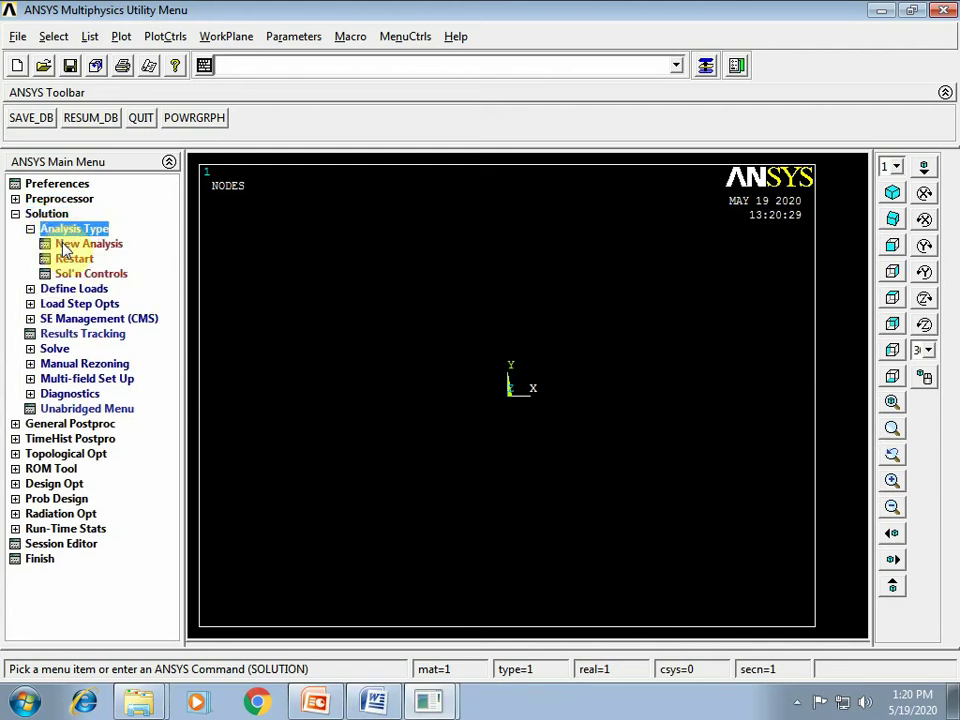
pyautogui.click(66, 244)
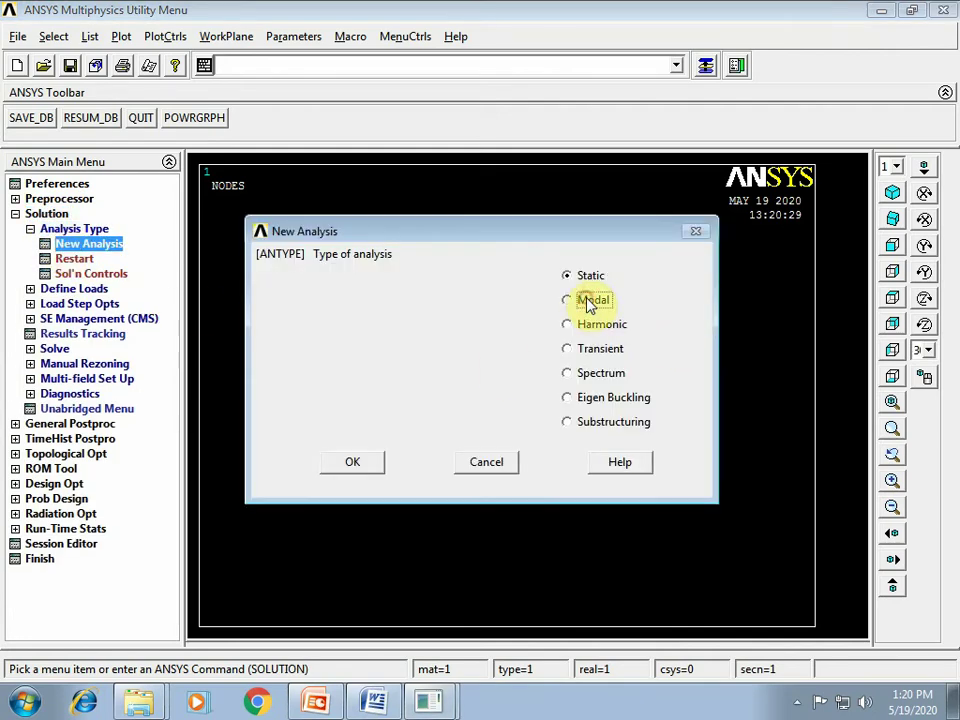
pyautogui.click(588, 302)
pyautogui.click(354, 463)
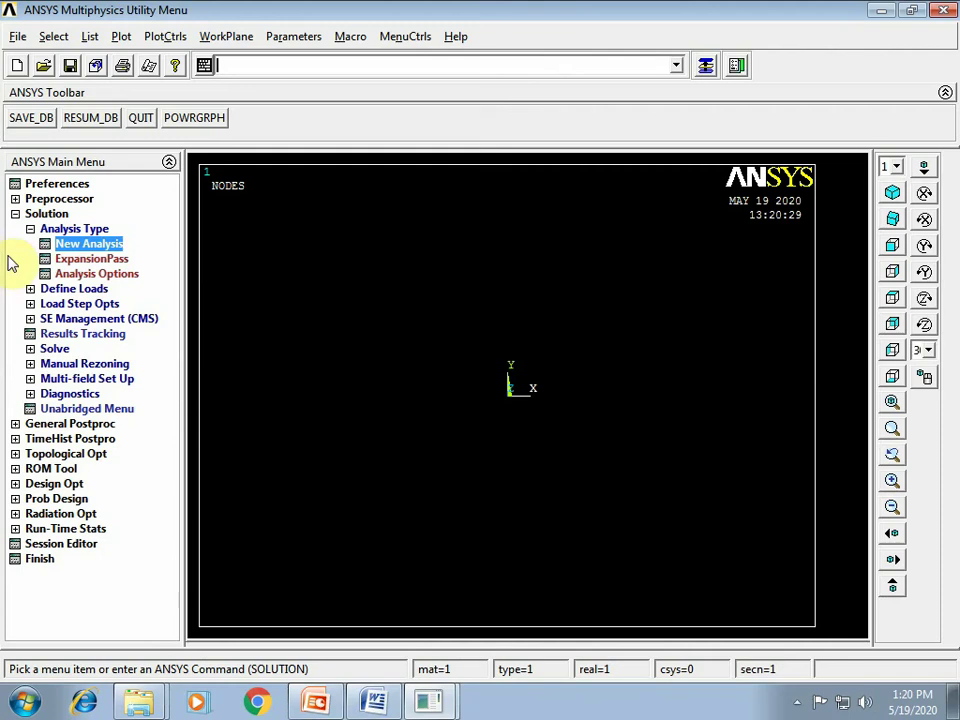
# Recheck the selected type of analysis in the New Analysis settings and keep Modal
pyautogui.click(16, 216)
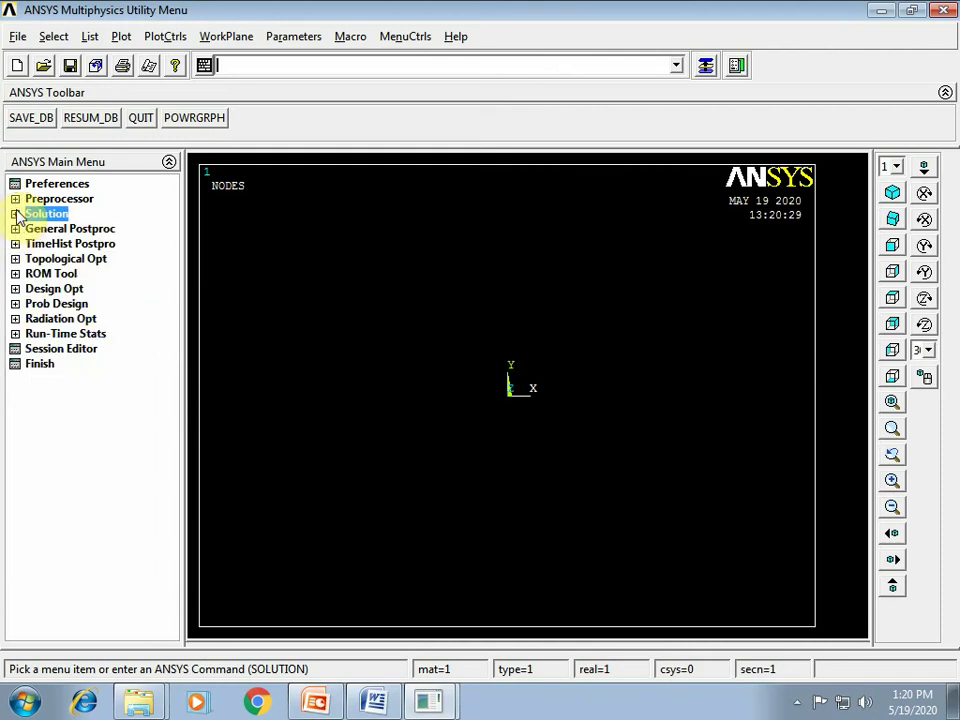
pyautogui.click(16, 214)
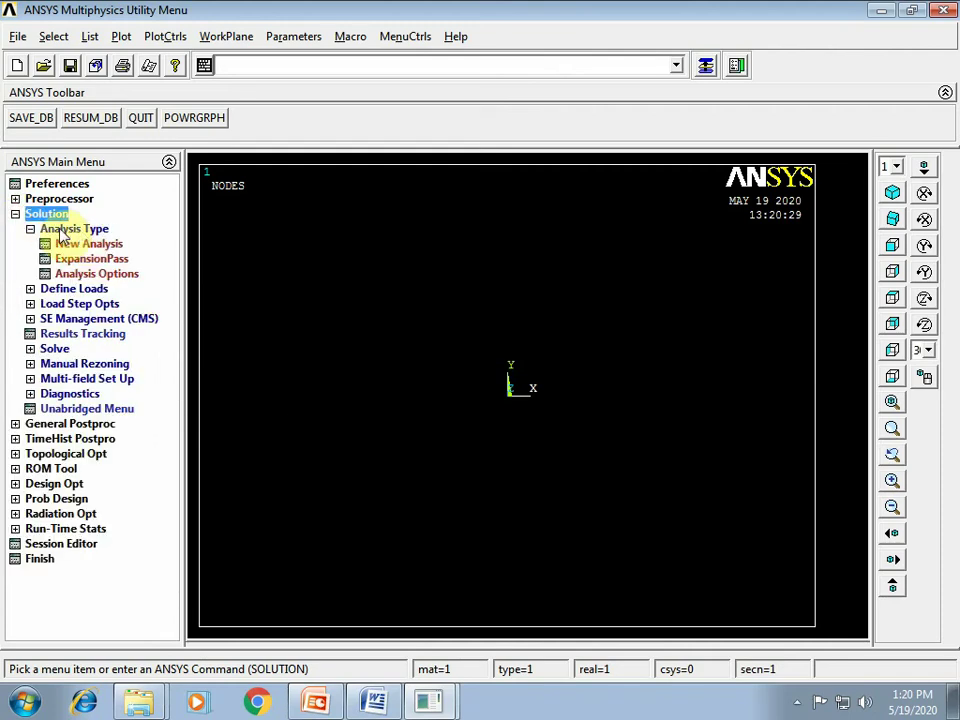
pyautogui.click(87, 249)
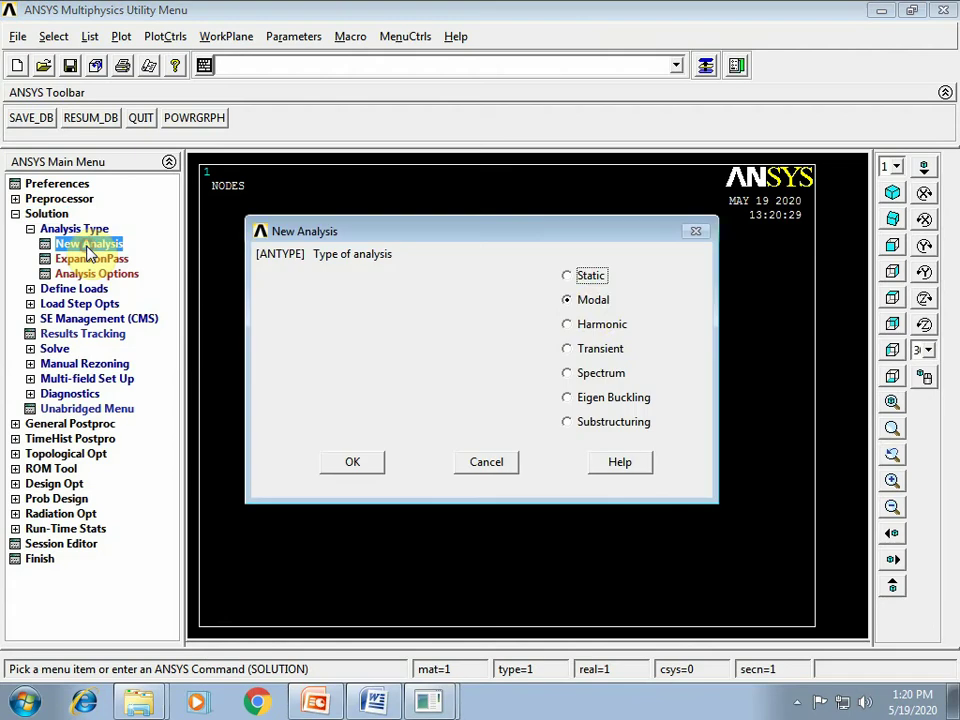
pyautogui.click(364, 465)
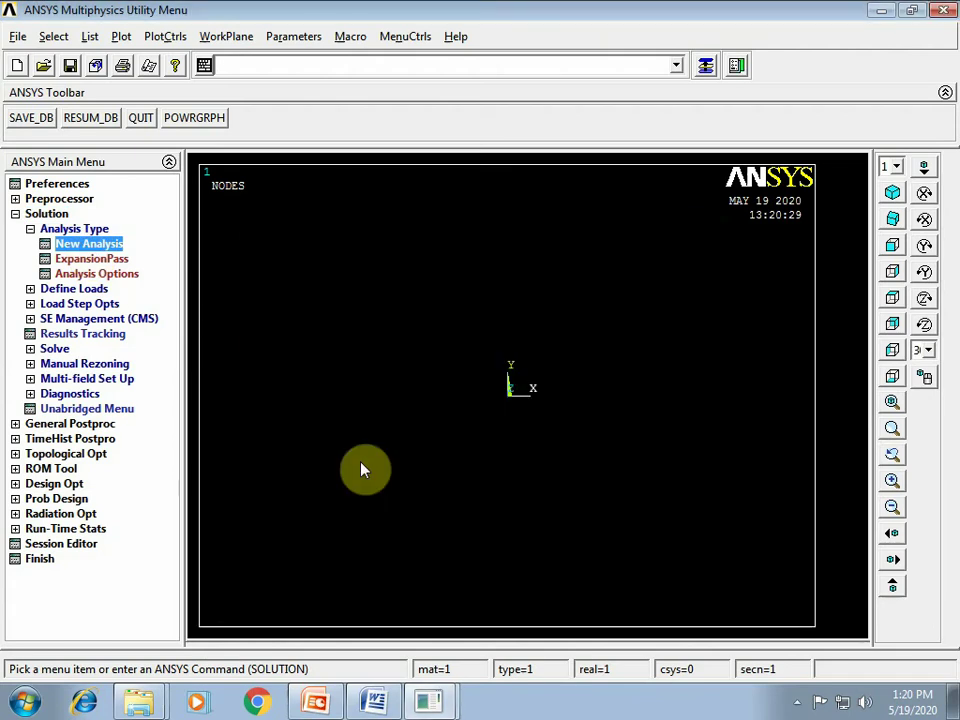
# Add the Beam 2D elastic 3 element type with reference number 1
pyautogui.click(24, 198)
pyautogui.click(47, 218)
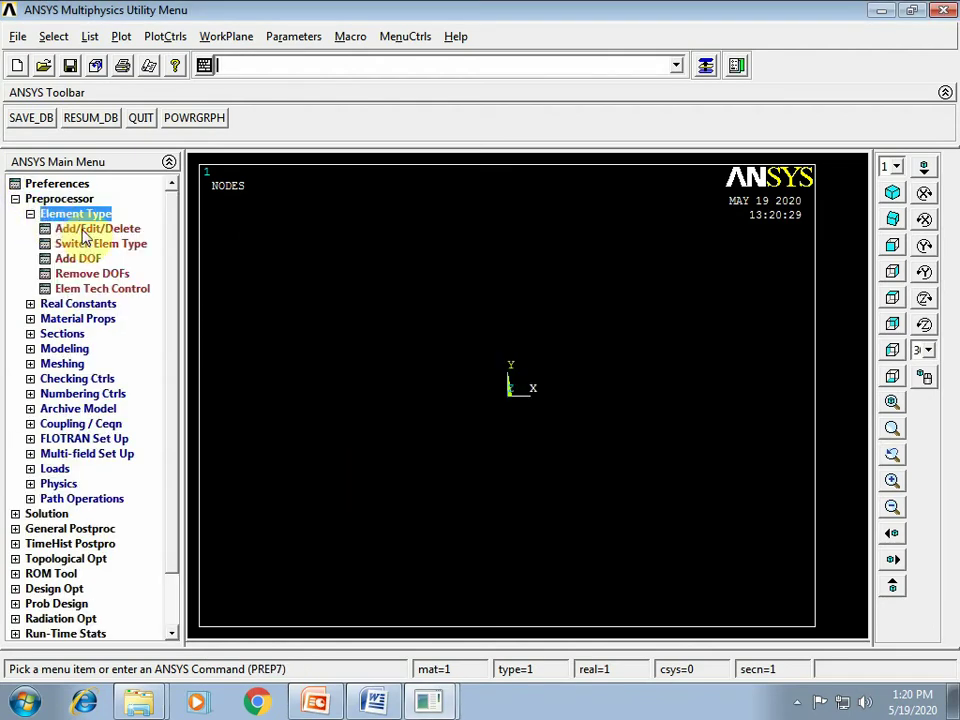
pyautogui.click(58, 229)
pyautogui.click(118, 432)
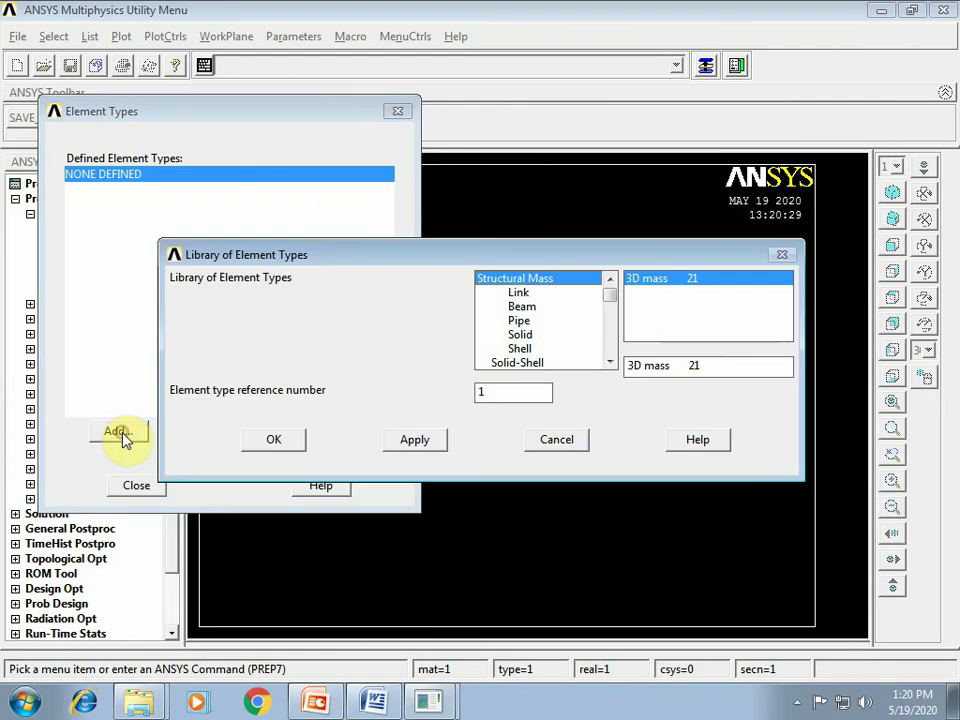
pyautogui.click(530, 307)
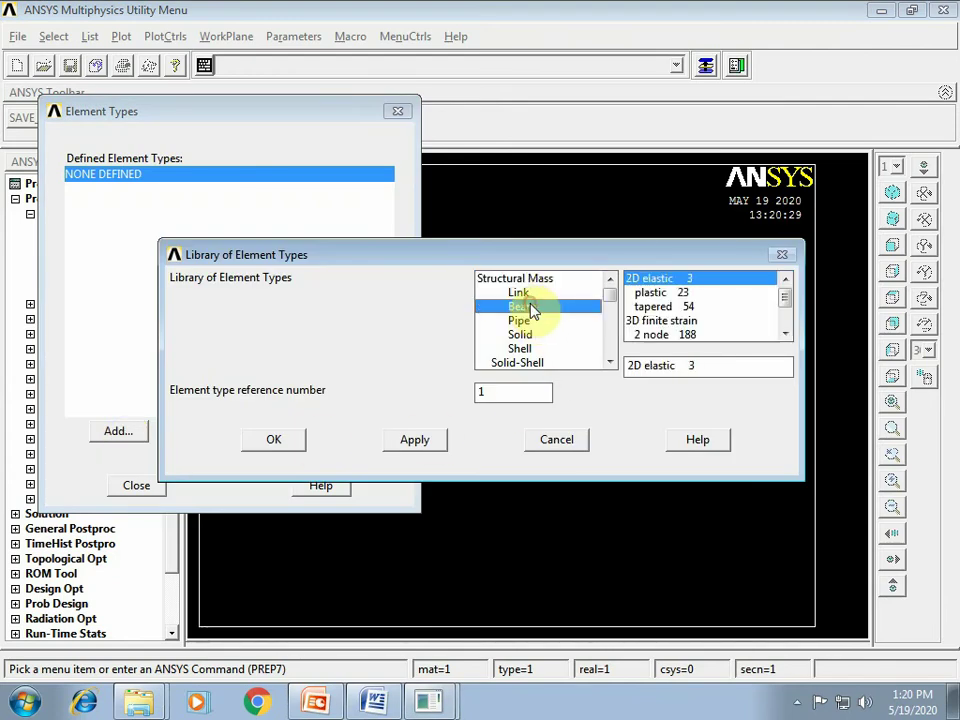
pyautogui.click(276, 440)
pyautogui.click(152, 486)
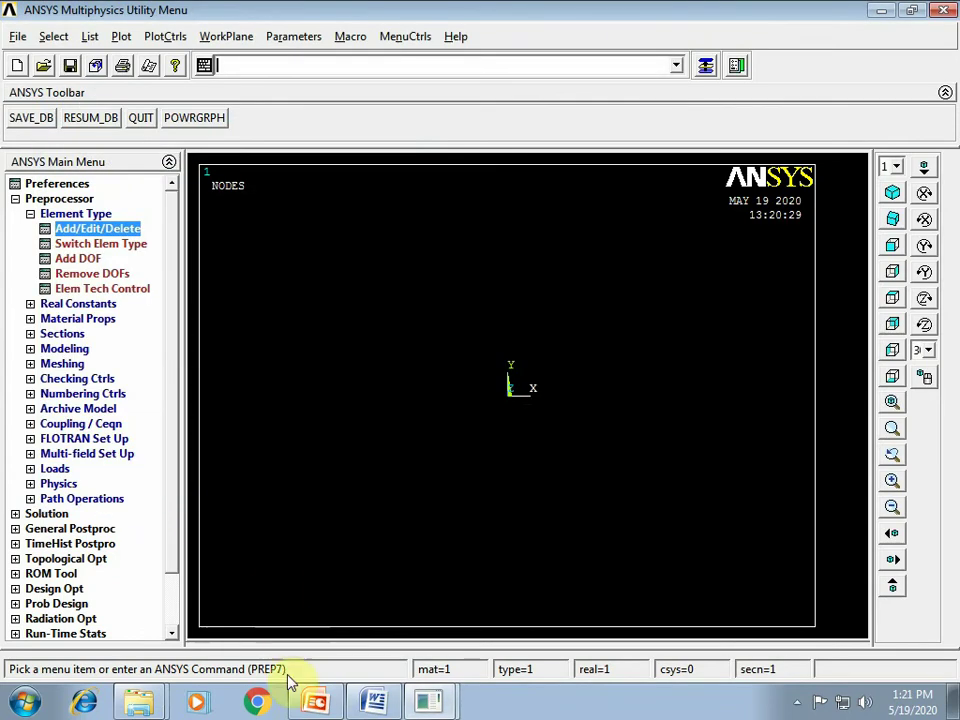
# Consult the beam data slide in PowerPoint and define BEAM3 real constant set 1 in ANSYS with area 0.0001, IZZ 8.33e-10 and height 0.01
pyautogui.click(315, 701)
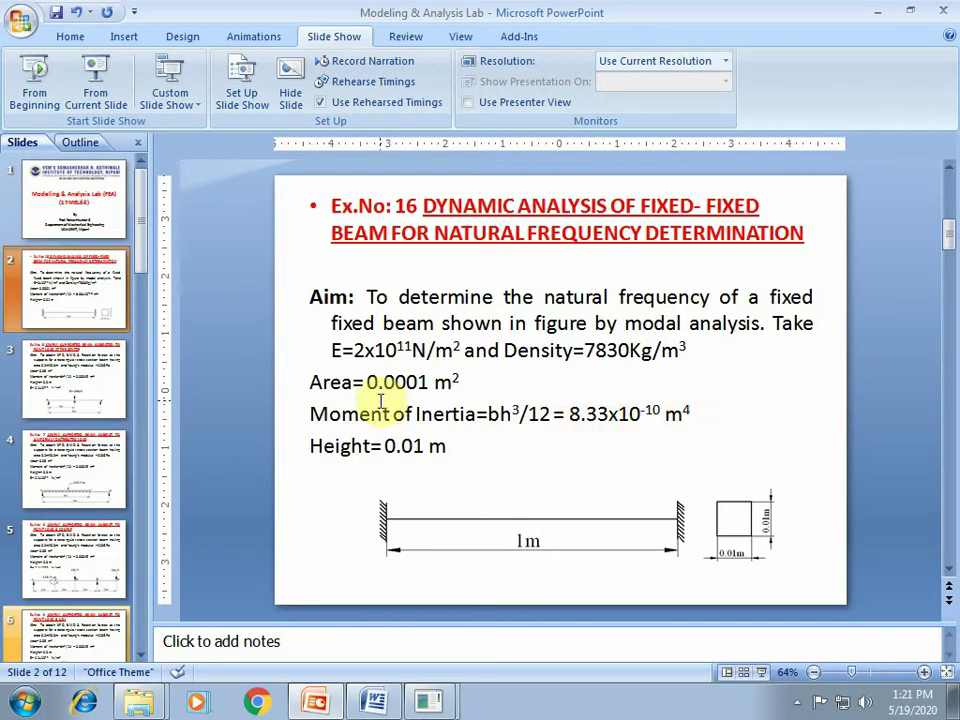
pyautogui.click(428, 700)
pyautogui.click(80, 303)
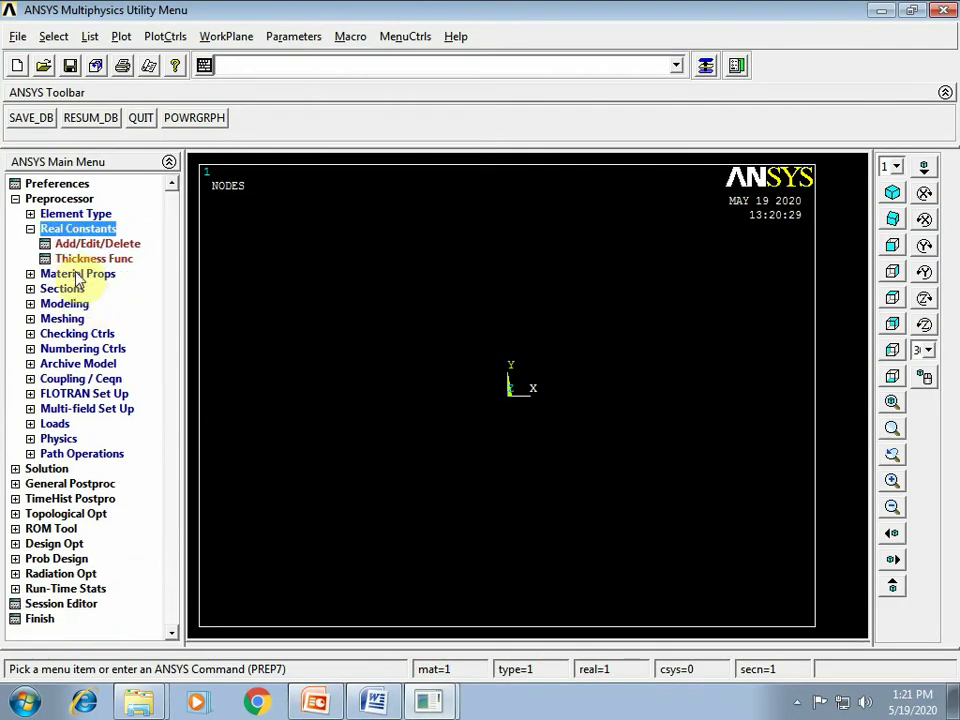
pyautogui.click(75, 242)
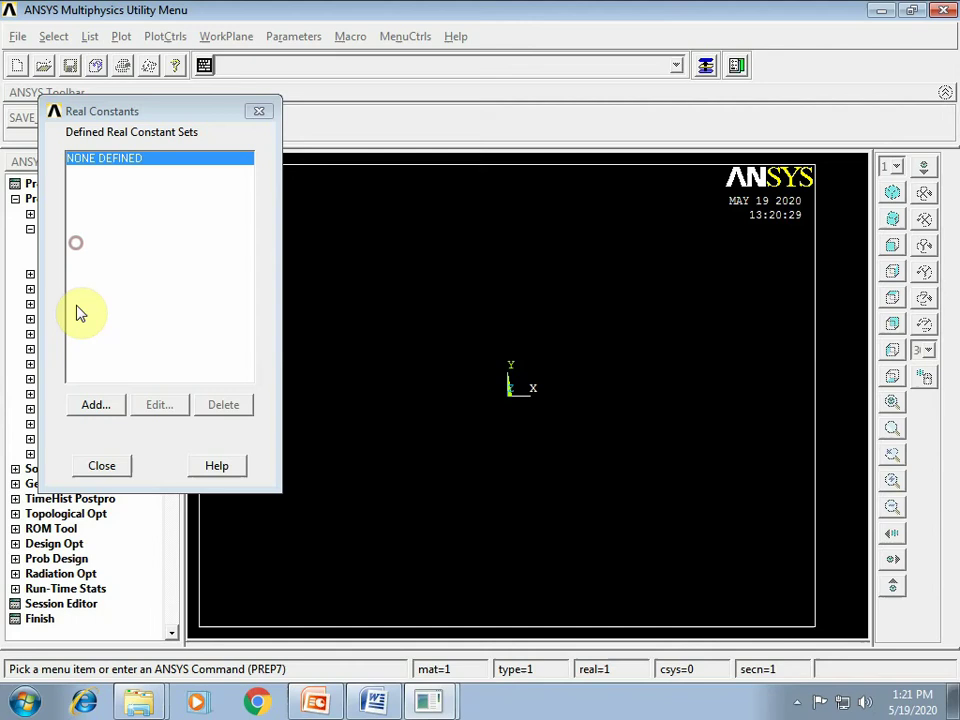
pyautogui.click(97, 405)
pyautogui.click(108, 466)
pyautogui.click(604, 295)
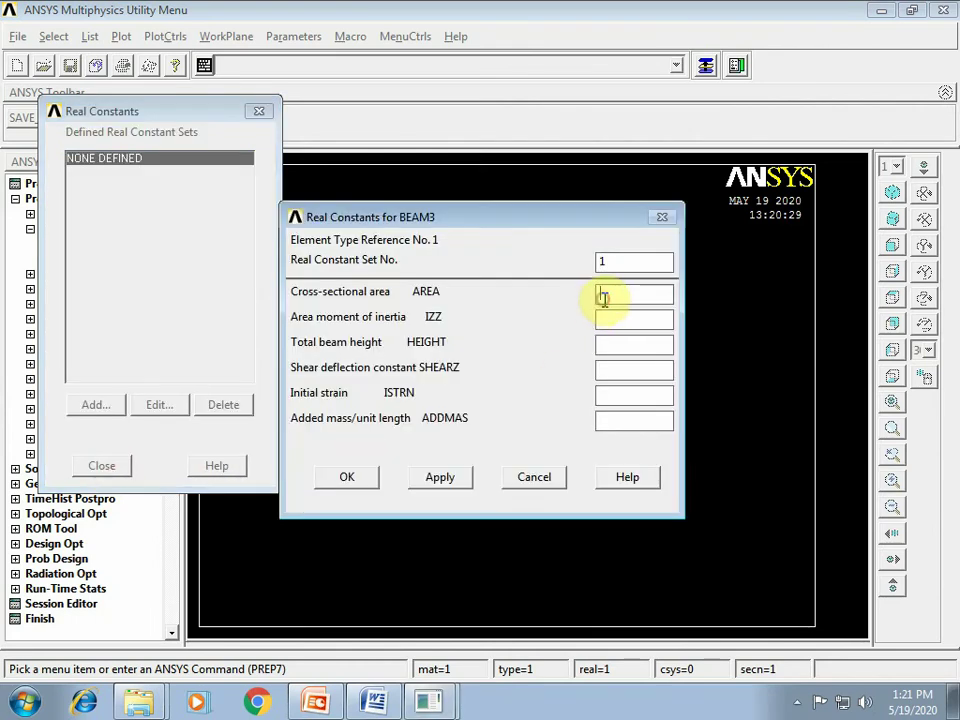
pyautogui.write('0.0001')
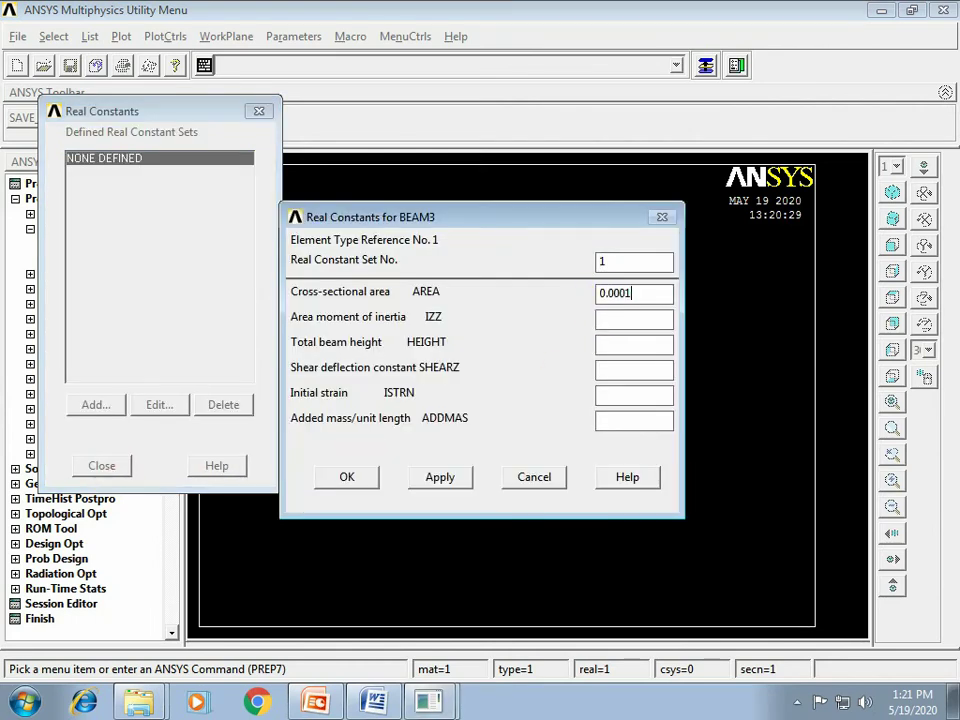
pyautogui.click(637, 324)
pyautogui.write('5')
pyautogui.click(647, 343)
pyautogui.write('0.01')
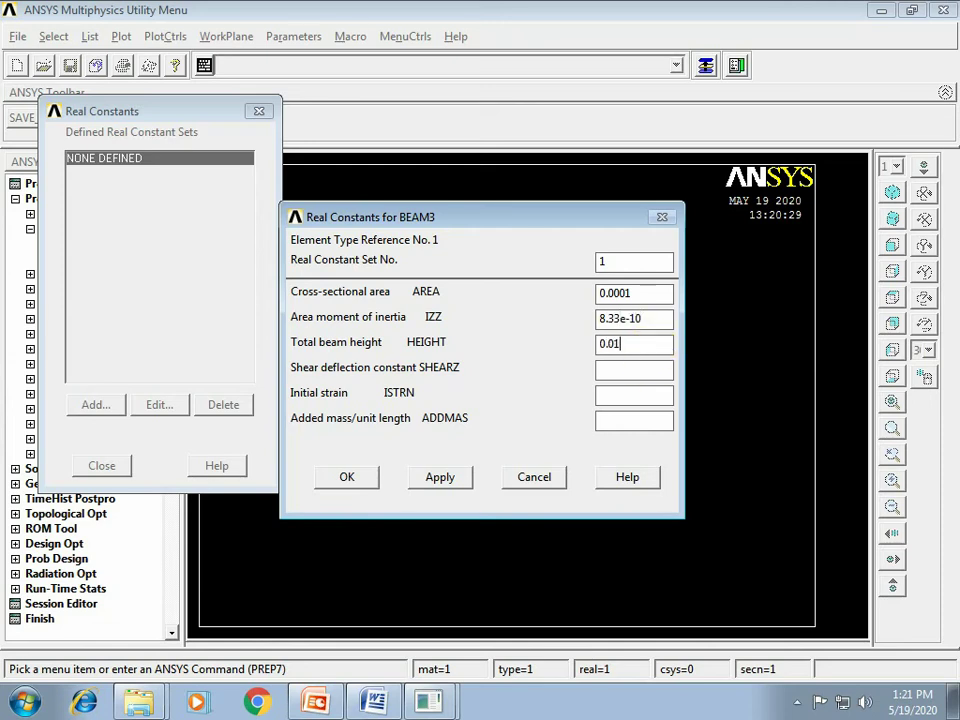
pyautogui.click(346, 478)
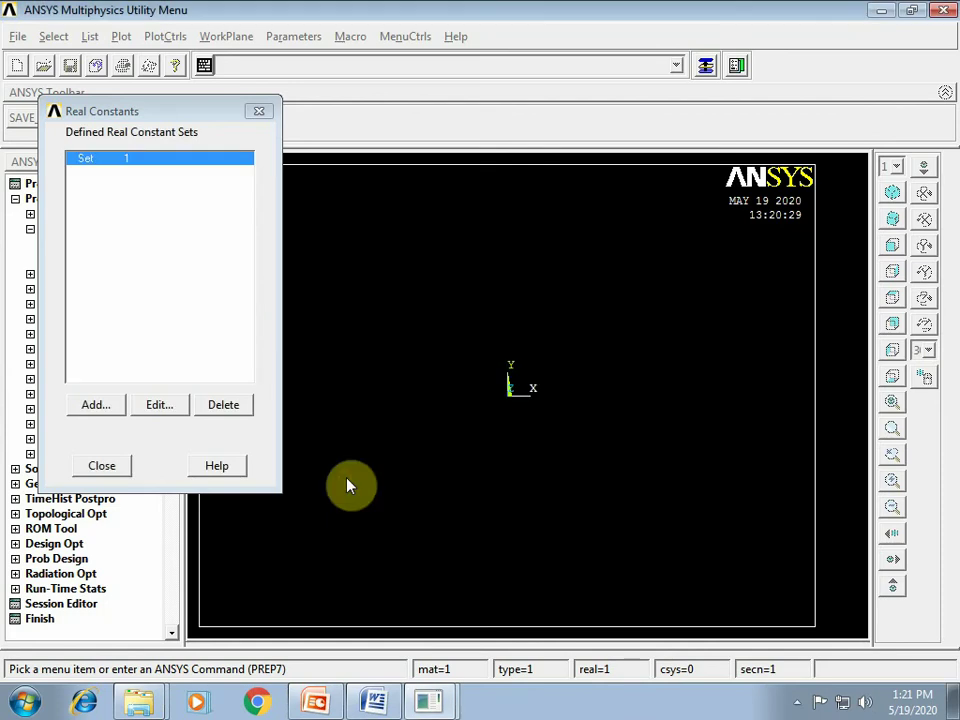
pyautogui.click(102, 468)
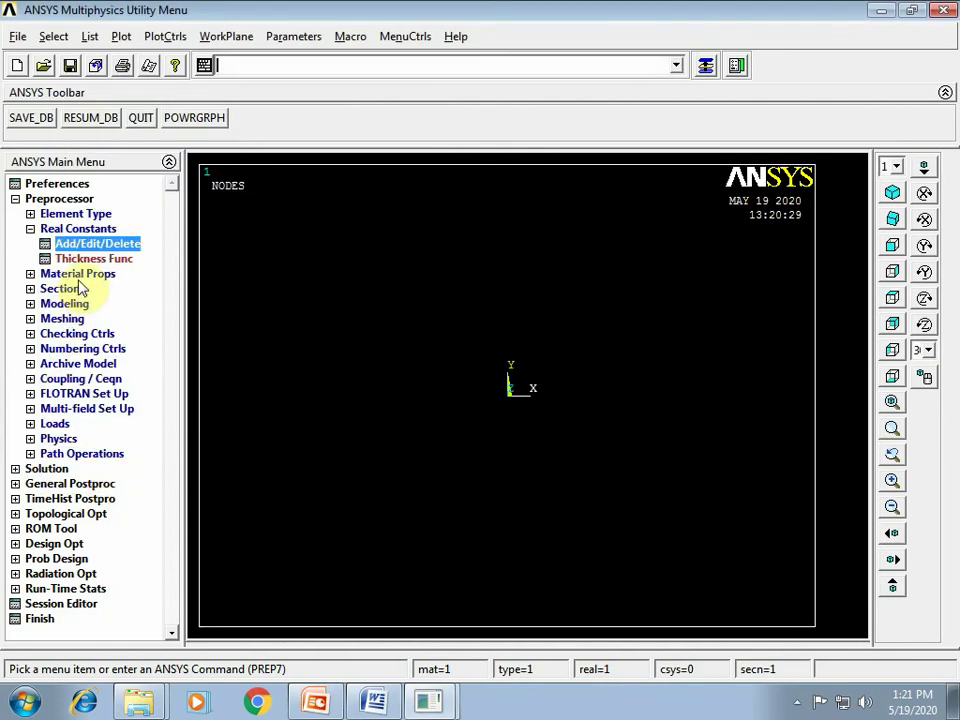
# Define linear elastic isotropic properties for material model 1 with EX 2e11, leaving PRXY blank
pyautogui.click(77, 273)
pyautogui.click(95, 303)
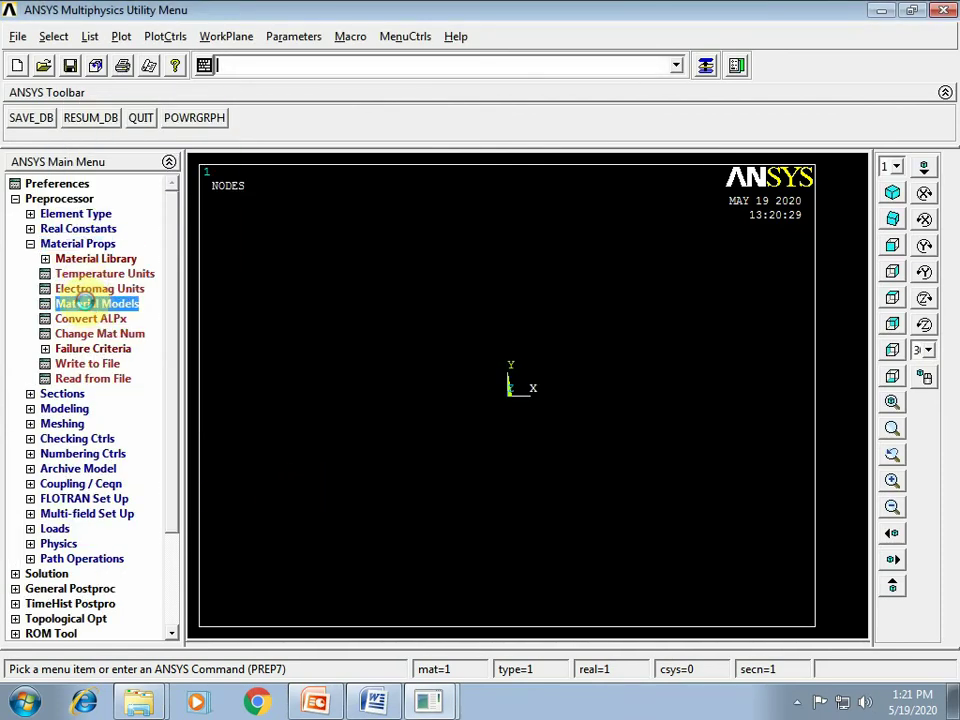
pyautogui.doubleClick(503, 319)
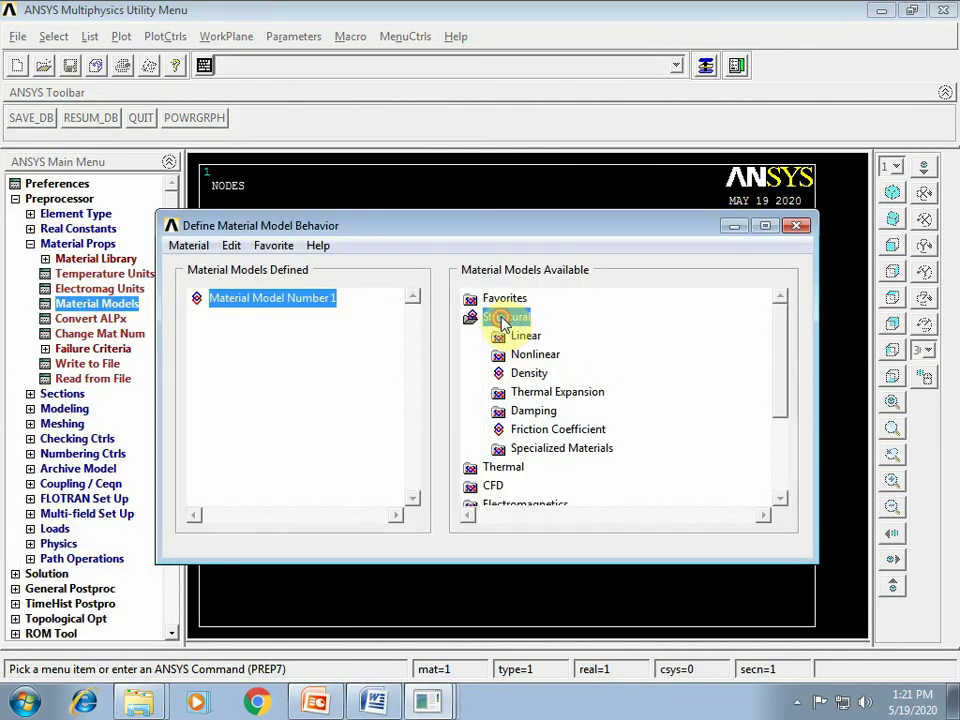
pyautogui.doubleClick(524, 336)
pyautogui.doubleClick(550, 355)
pyautogui.doubleClick(578, 372)
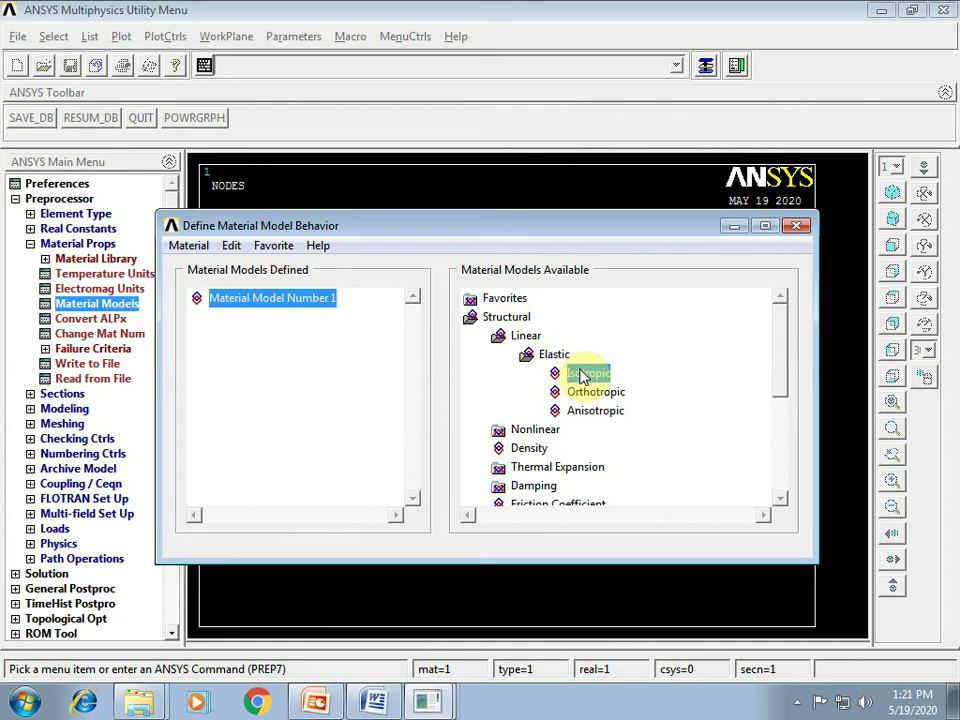
pyautogui.write('2e11')
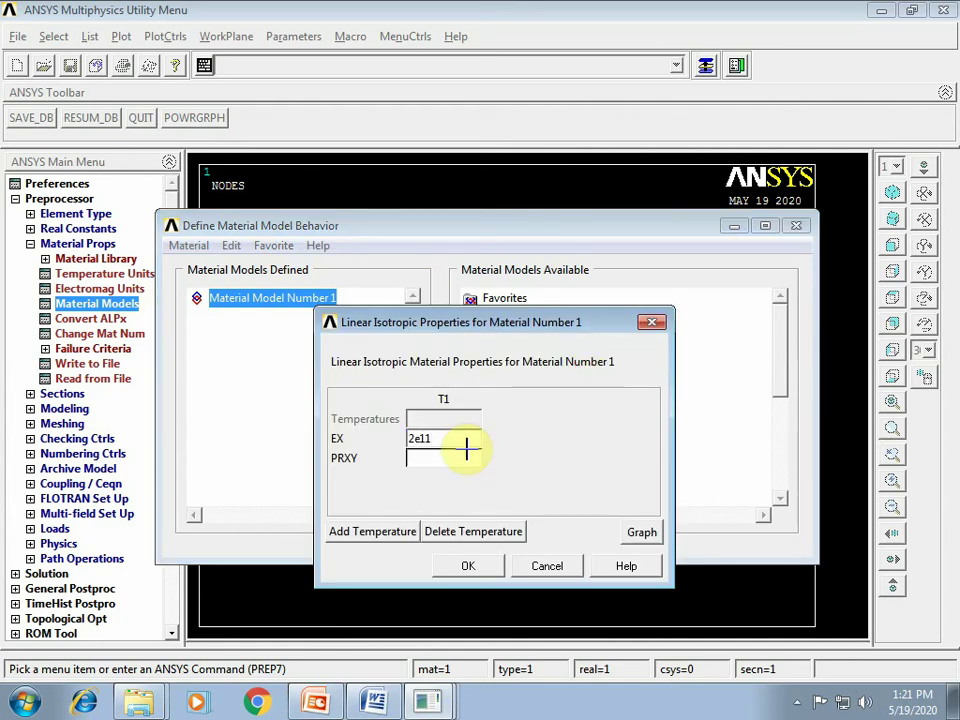
pyautogui.click(470, 567)
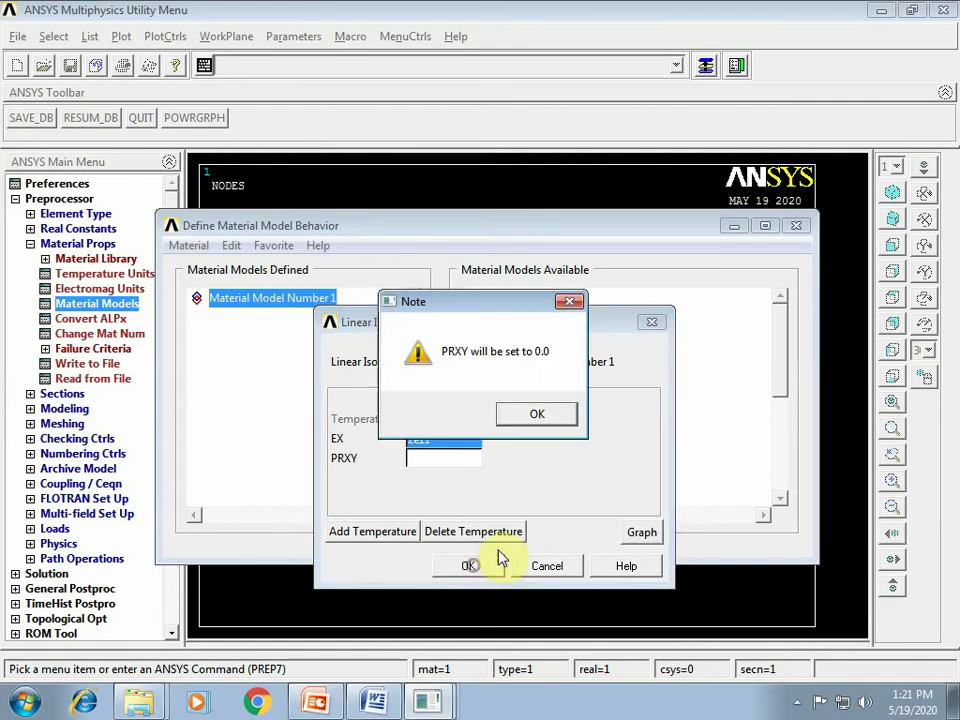
pyautogui.click(540, 415)
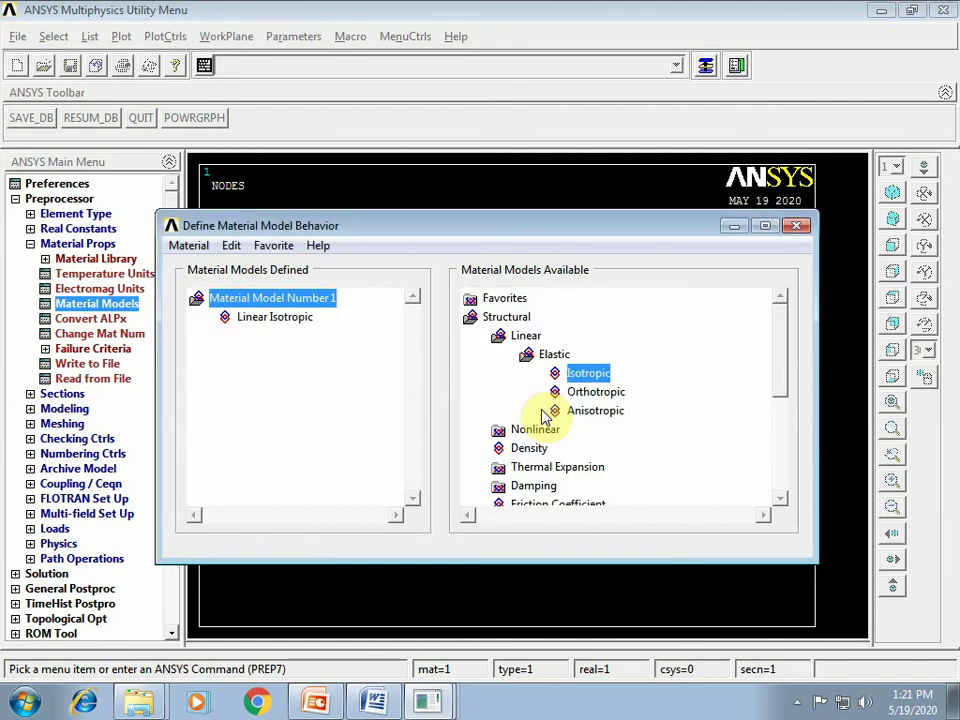
# Set the density of material model 1 to 7830 and finish defining the material
pyautogui.moveTo(784, 354); pyautogui.dragTo(785, 412)
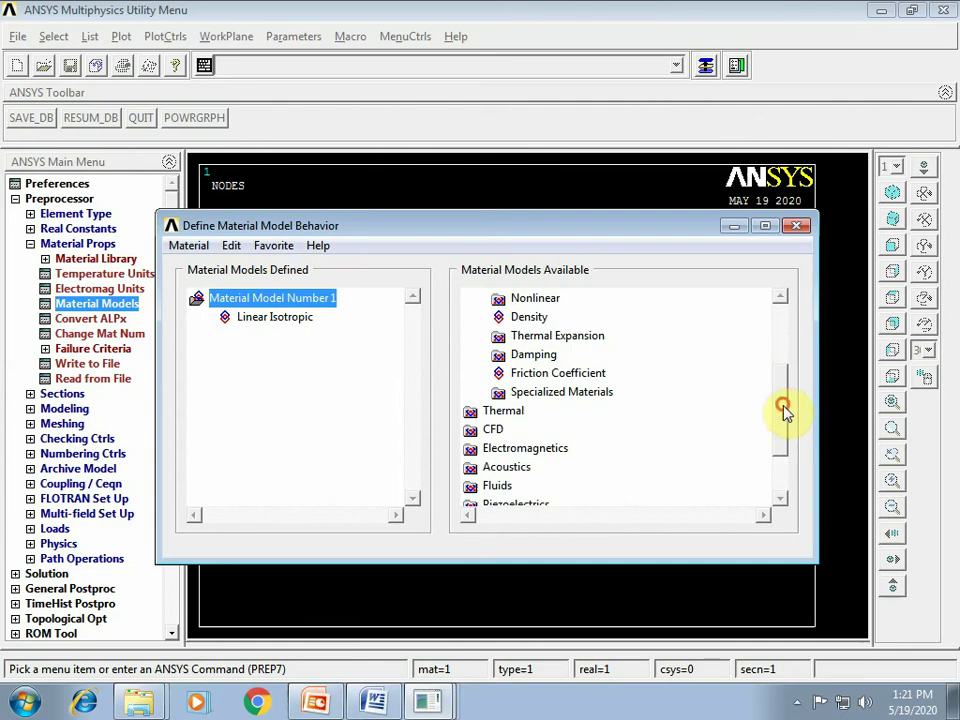
pyautogui.doubleClick(528, 318)
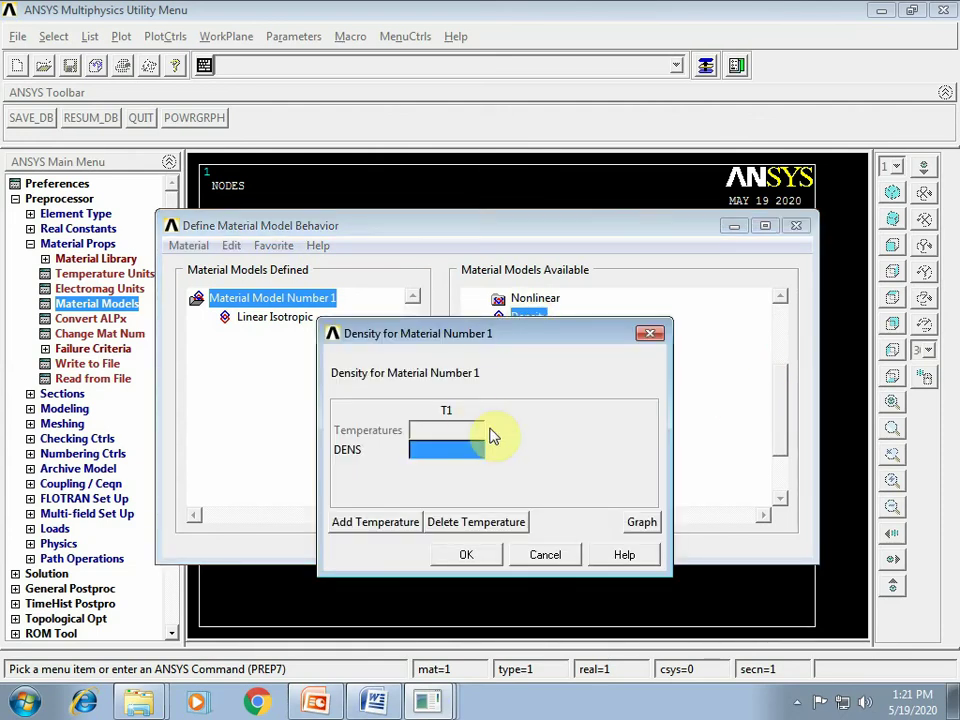
pyautogui.write('7830')
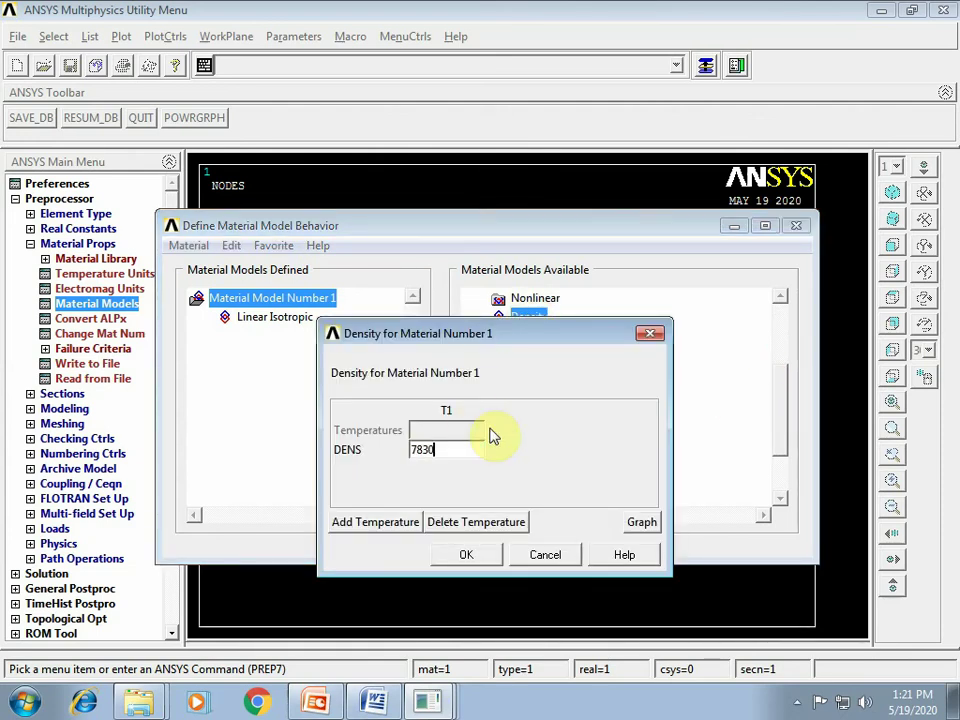
pyautogui.click(445, 555)
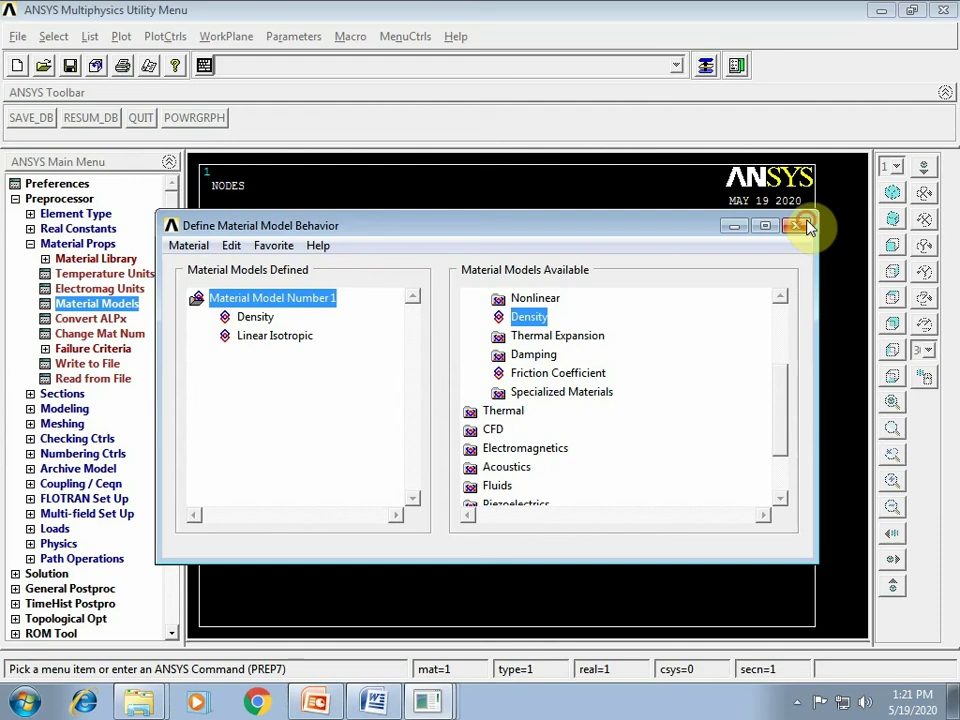
pyautogui.click(797, 226)
# Consult the beam length on the PowerPoint slide, and create node 1 at X 0 in the active coordinate system in ANSYS
pyautogui.click(315, 702)
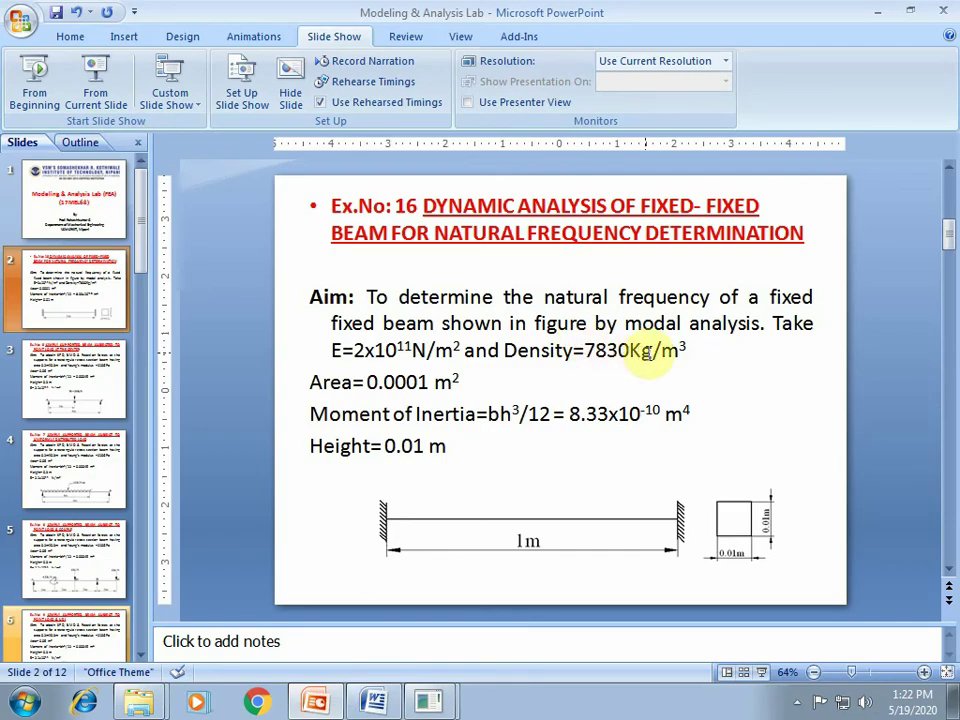
pyautogui.click(426, 700)
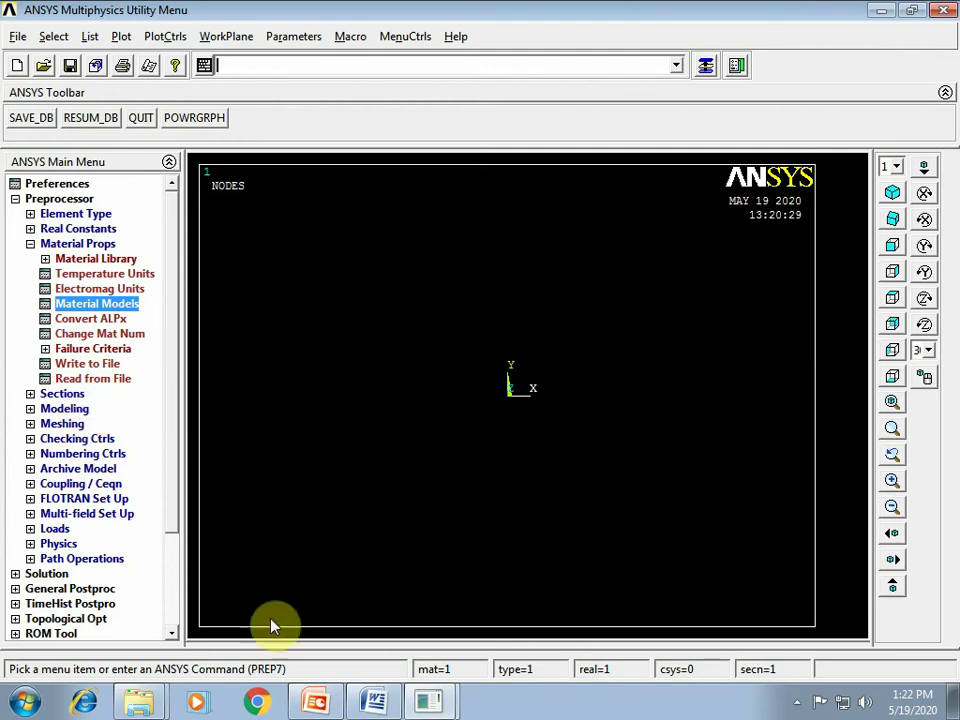
pyautogui.click(320, 700)
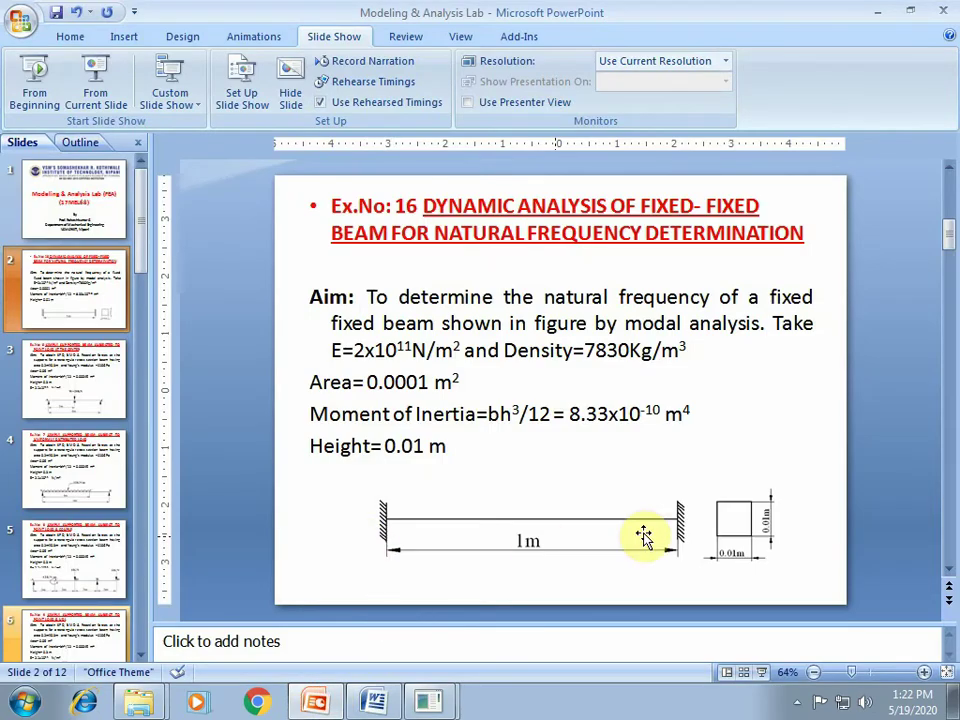
pyautogui.click(428, 700)
pyautogui.click(64, 408)
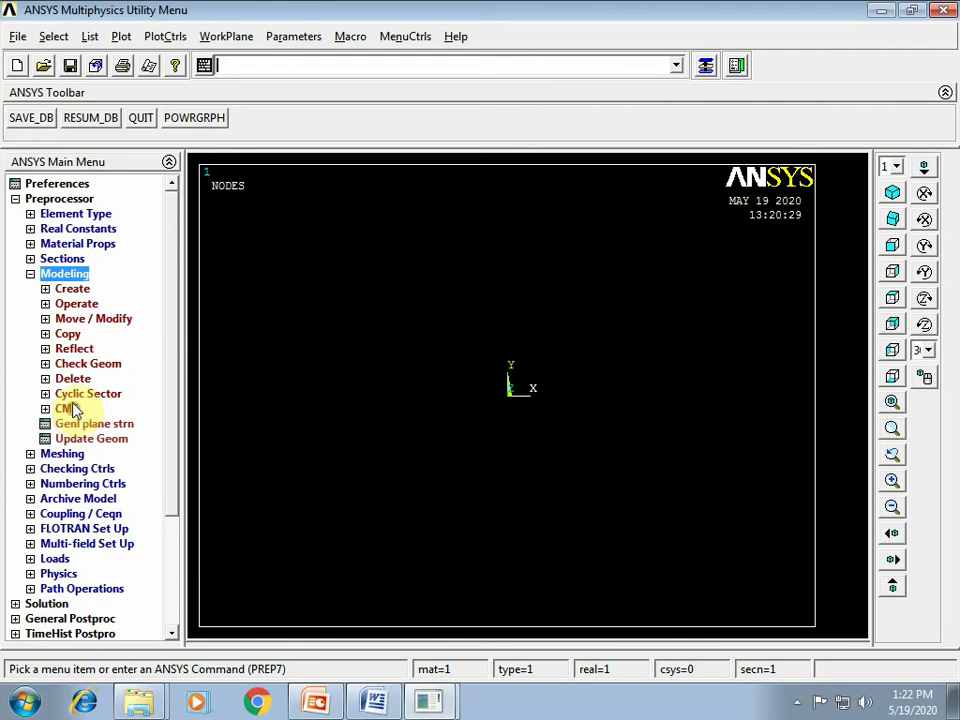
pyautogui.click(82, 290)
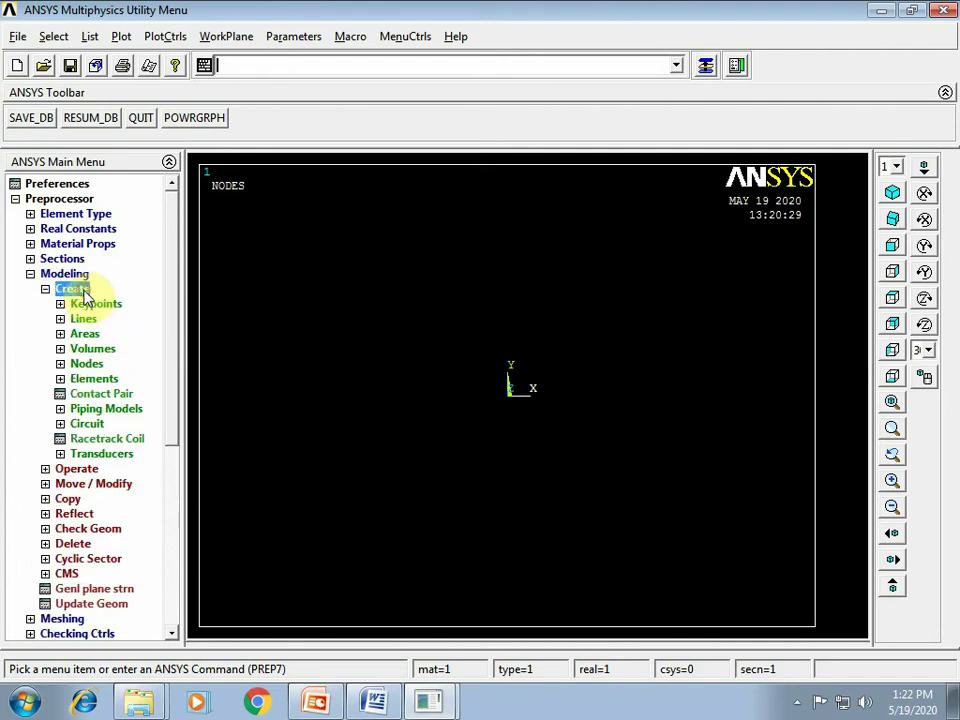
pyautogui.click(89, 364)
pyautogui.click(93, 397)
pyautogui.write('1')
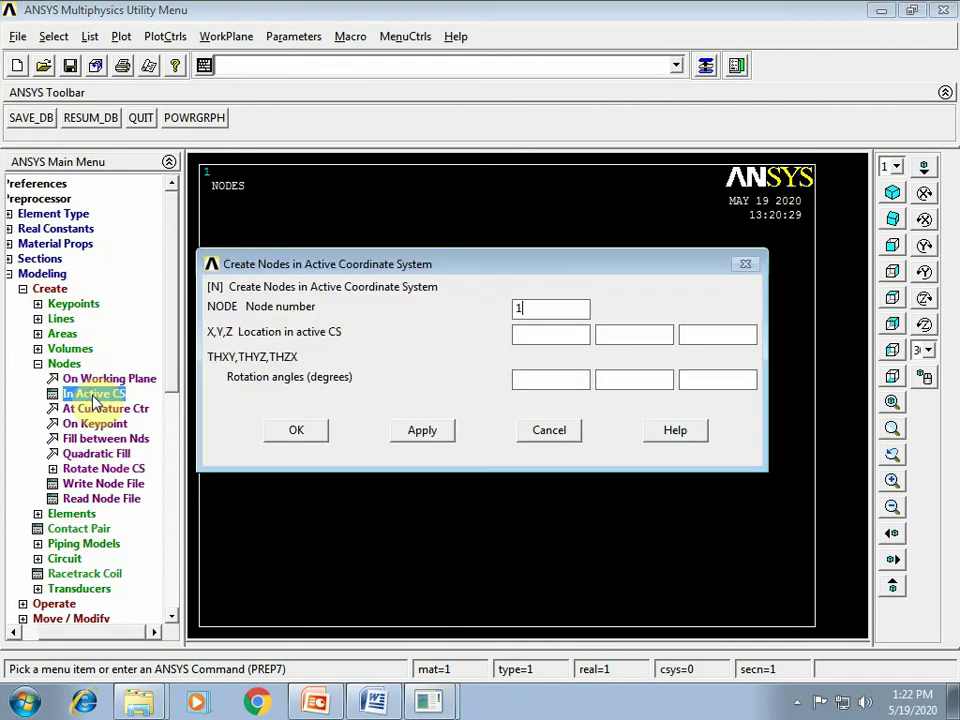
pyautogui.click(531, 333)
pyautogui.write('0')
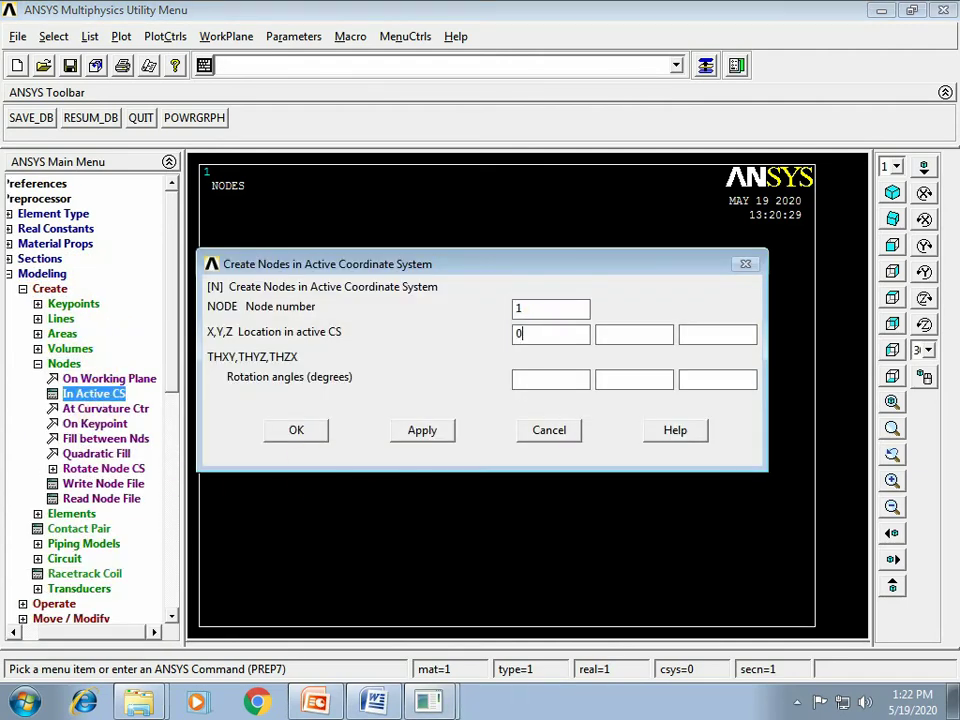
pyautogui.click(425, 430)
# Create node 2 on the X axis at the far end of the beam and finish creating nodes
pyautogui.doubleClick(552, 308)
pyautogui.write('2')
pyautogui.doubleClick(534, 333)
pyautogui.write('8')
pyautogui.click(296, 430)
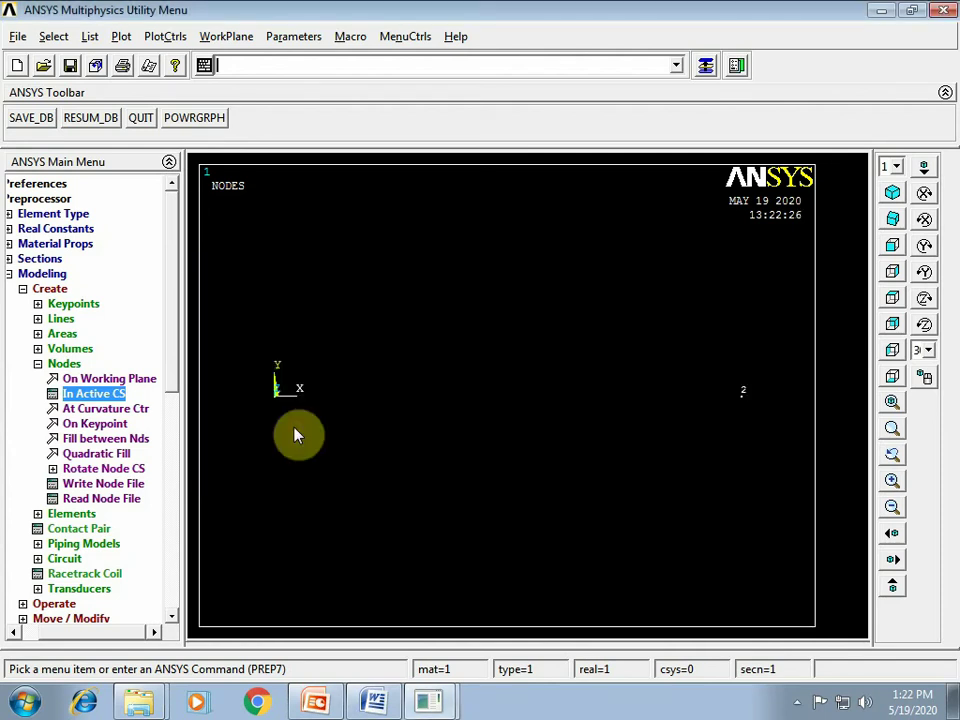
# Fill between nodes 1 and 2 with 6 nodes, using starting node number 3 and spacing ratio 1
pyautogui.click(101, 439)
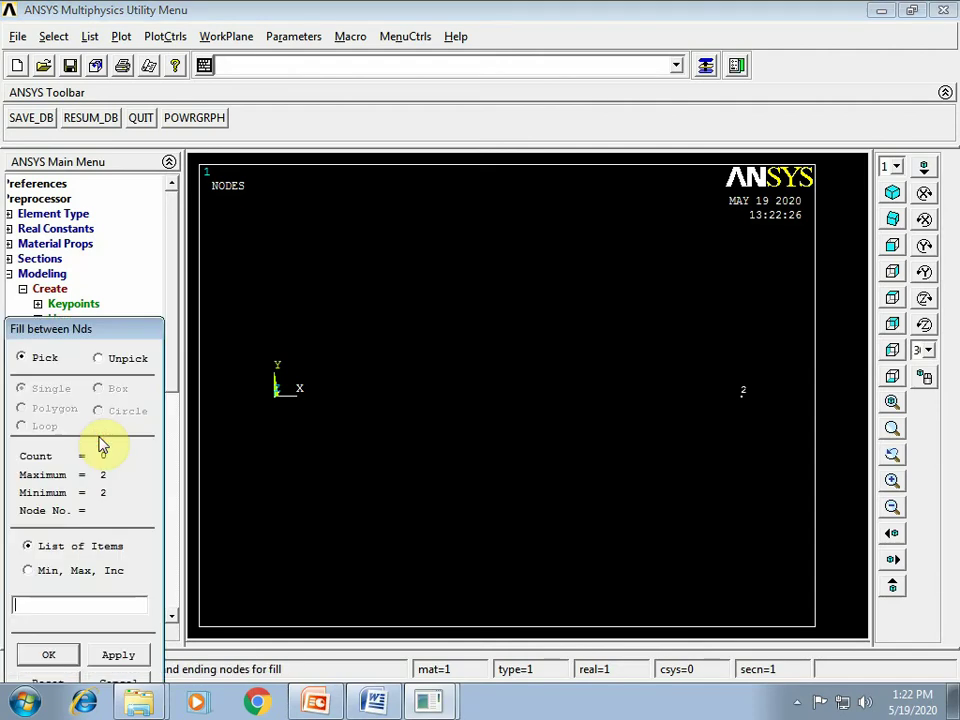
pyautogui.click(277, 410)
pyautogui.click(745, 398)
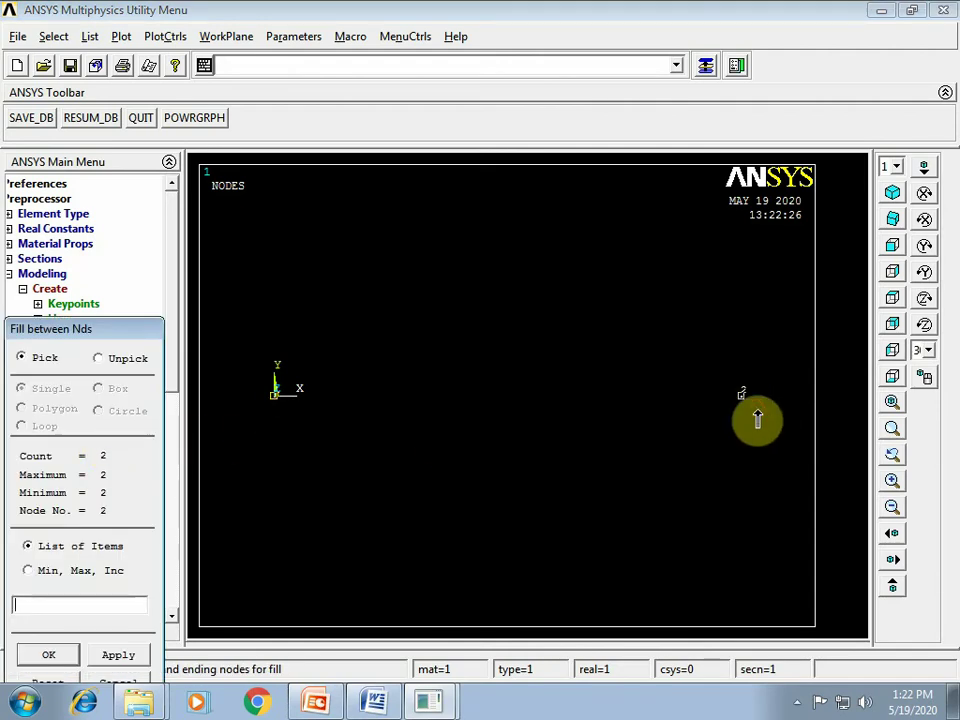
pyautogui.click(33, 657)
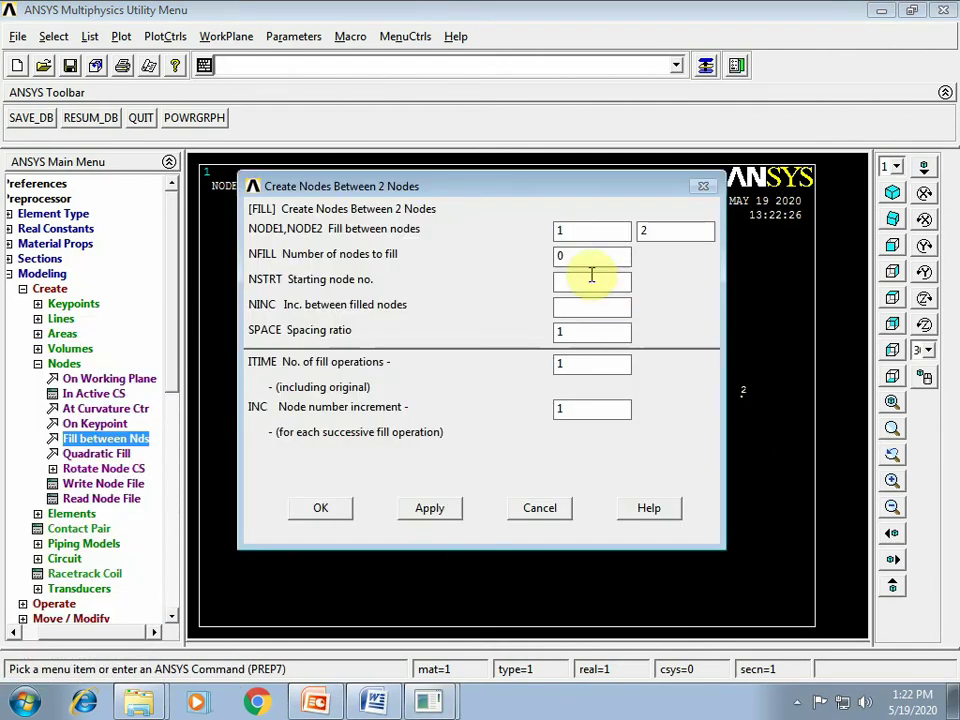
pyautogui.doubleClick(560, 257)
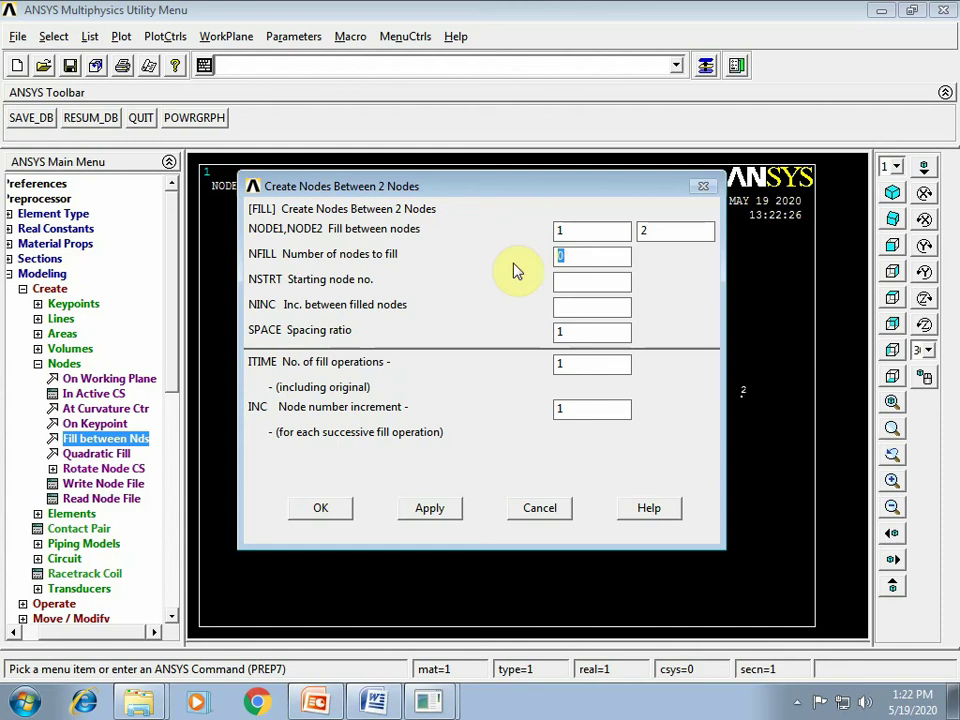
pyautogui.write('6')
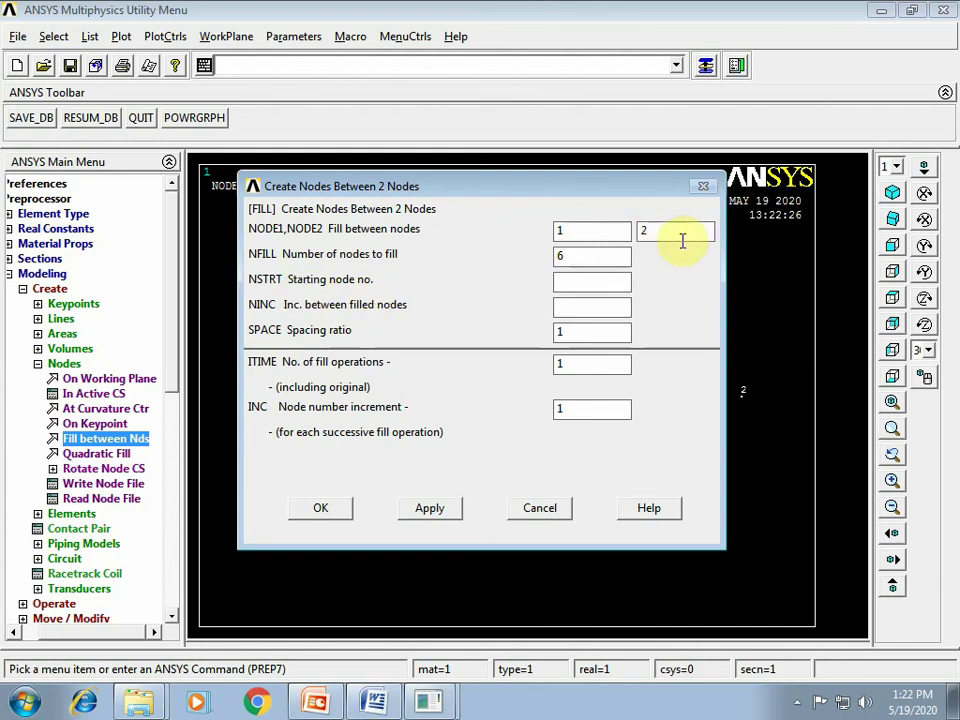
pyautogui.click(594, 279)
pyautogui.write('3')
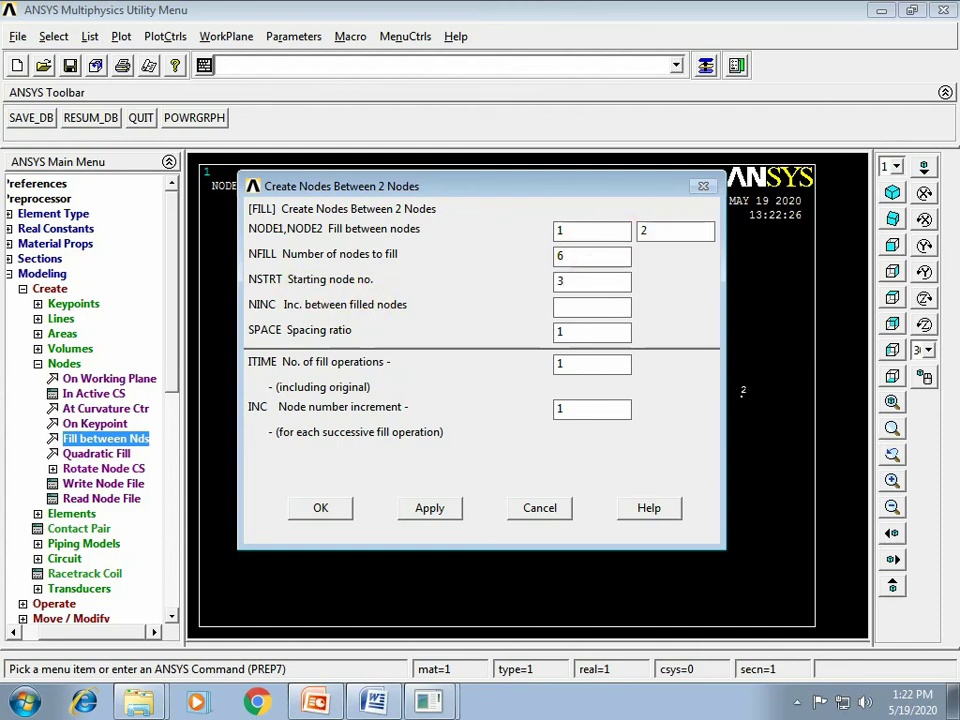
pyautogui.click(320, 508)
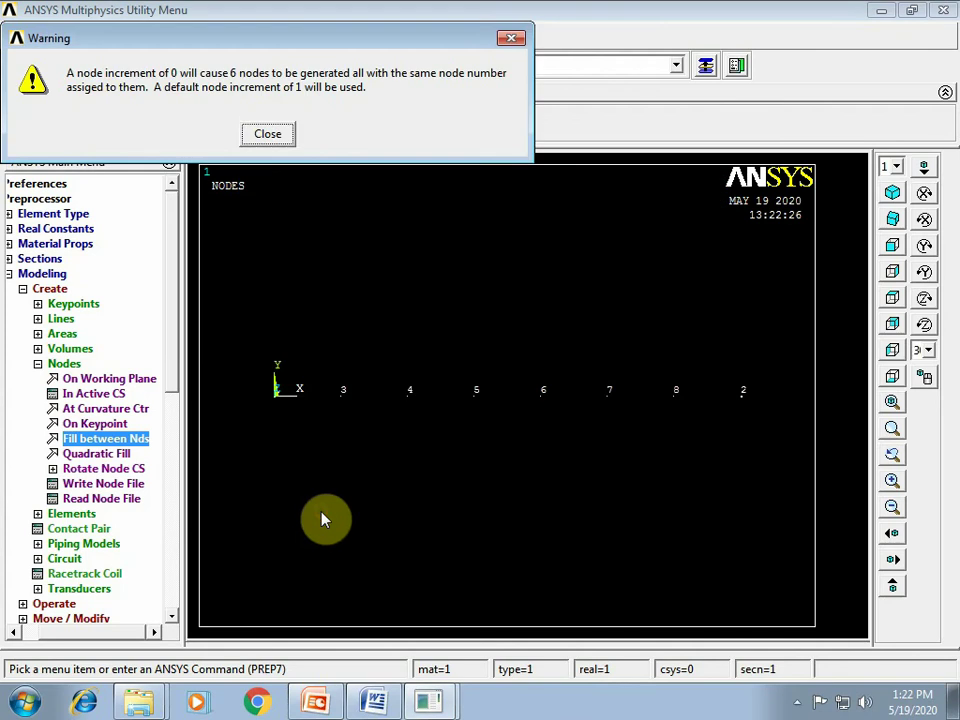
pyautogui.click(268, 136)
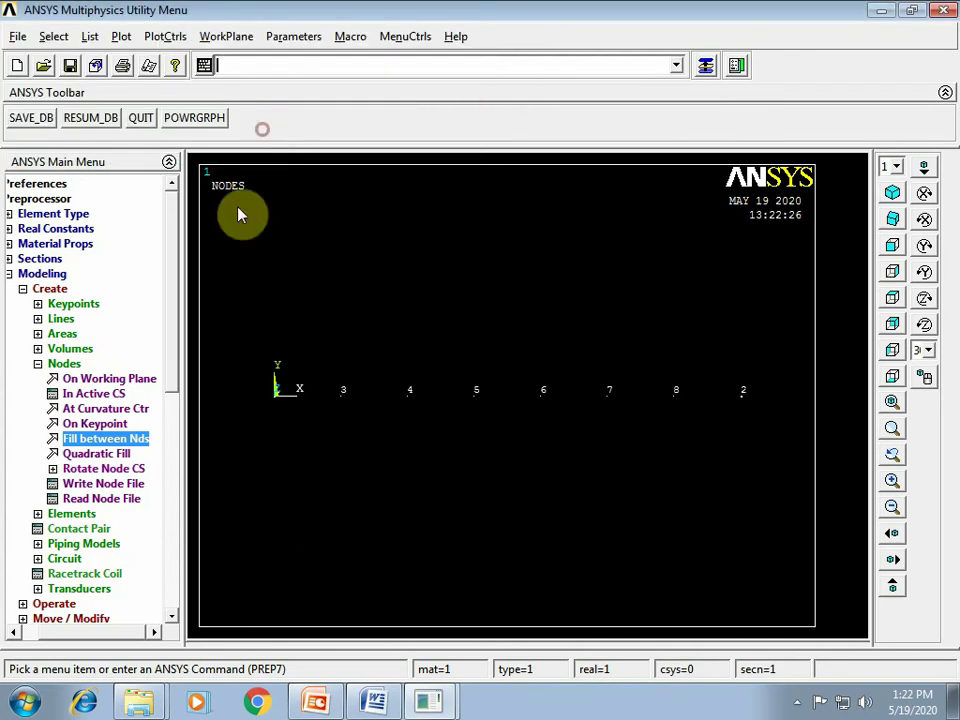
# Create auto-numbered elements through nodes 1–3, 3–4 and 4–5
pyautogui.scroll(-5, 161, 416)
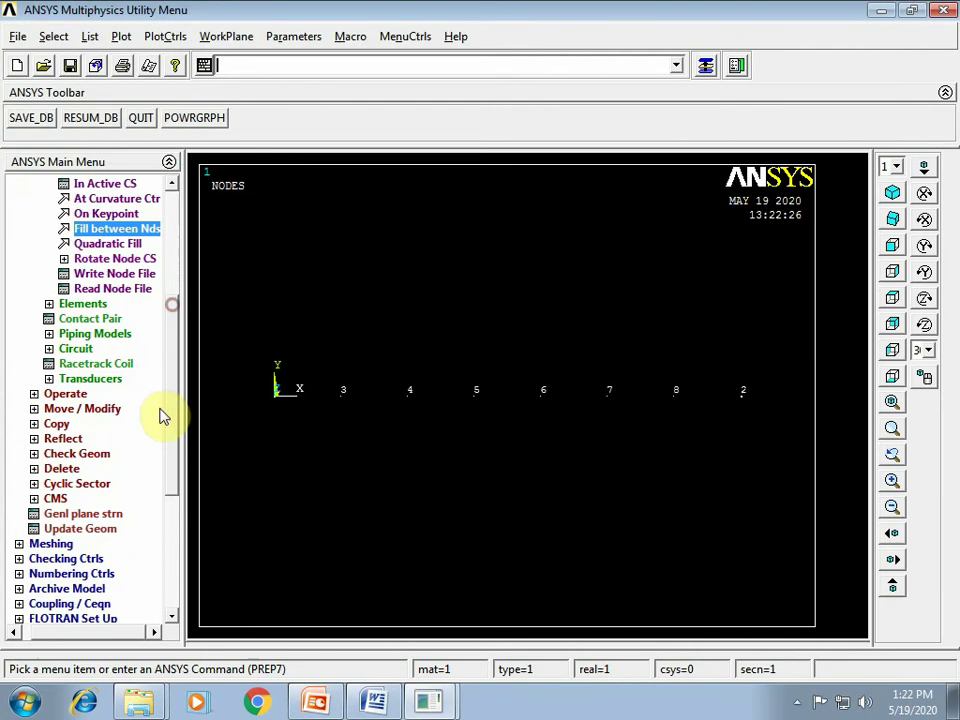
pyautogui.click(71, 304)
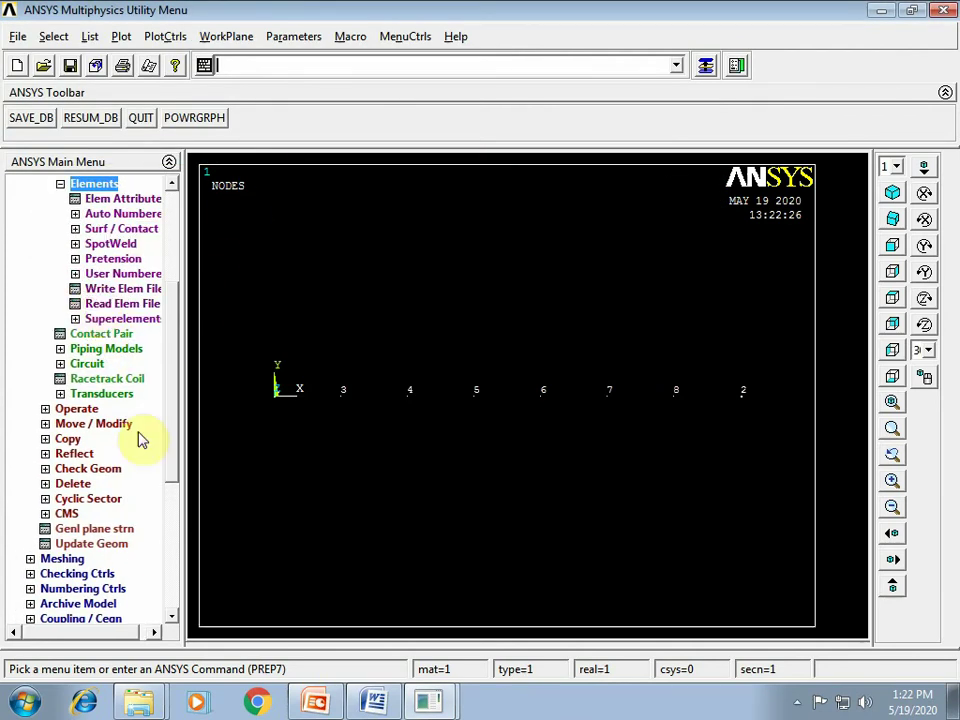
pyautogui.click(112, 214)
pyautogui.click(118, 228)
pyautogui.click(270, 417)
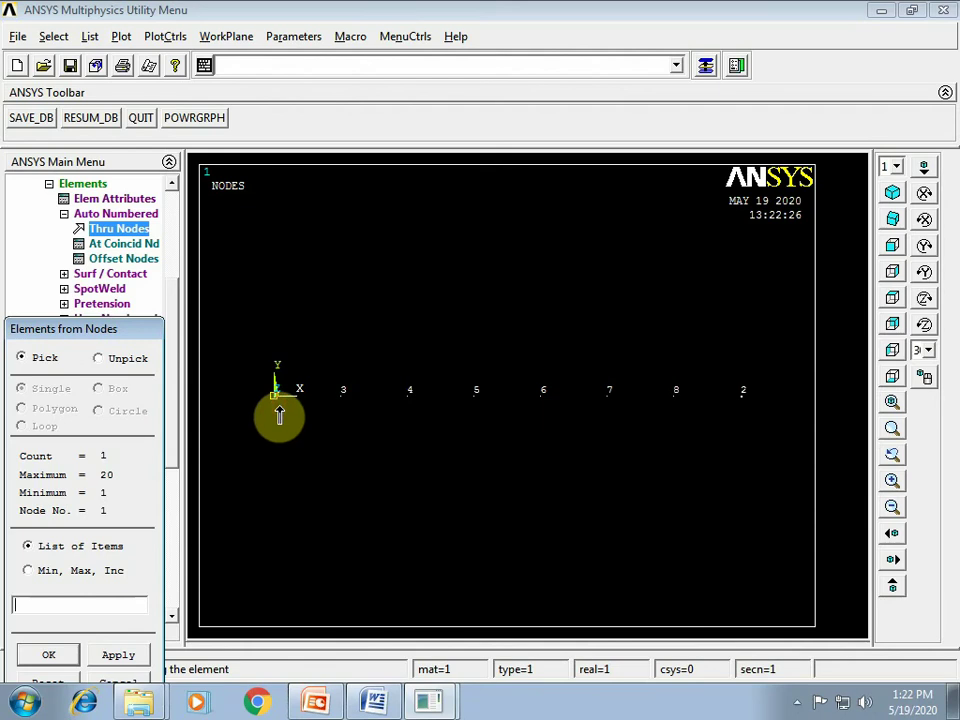
pyautogui.click(330, 414)
pyautogui.click(118, 660)
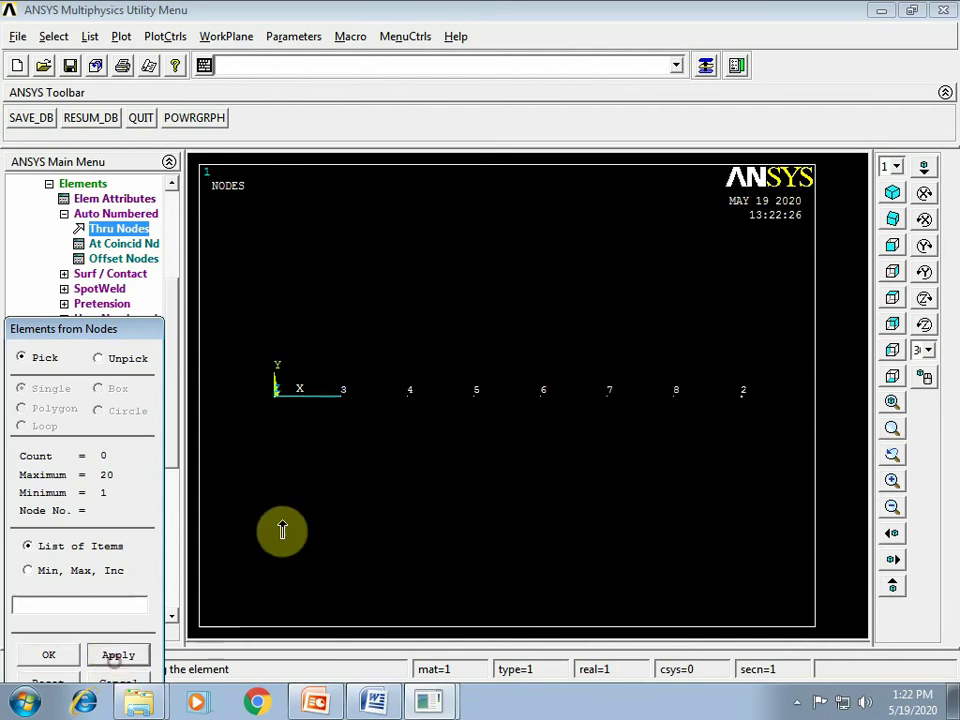
pyautogui.click(332, 424)
pyautogui.click(379, 421)
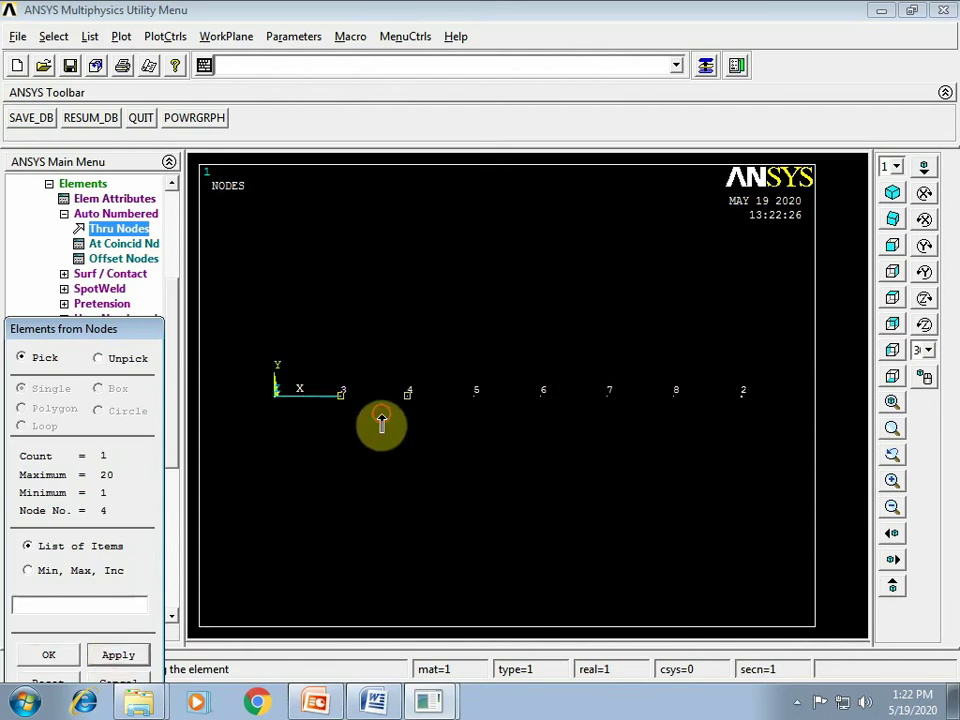
pyautogui.click(118, 655)
pyautogui.click(411, 415)
pyautogui.click(473, 411)
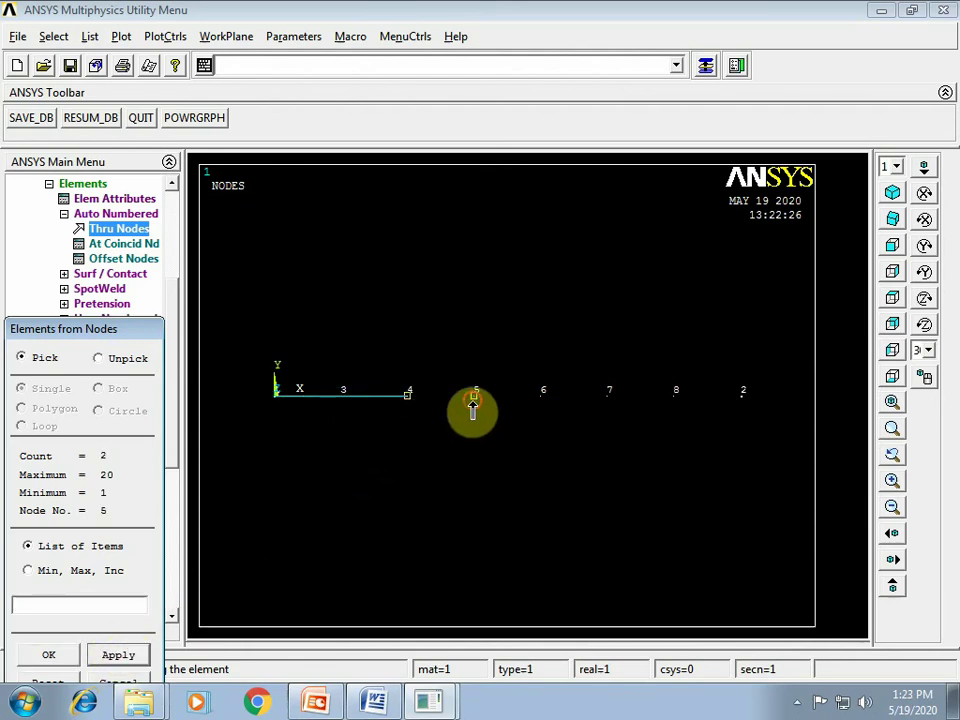
pyautogui.click(133, 658)
# Create elements through nodes 5–6, 6–7, 7–8 and 8–2 to complete the beam
pyautogui.click(472, 415)
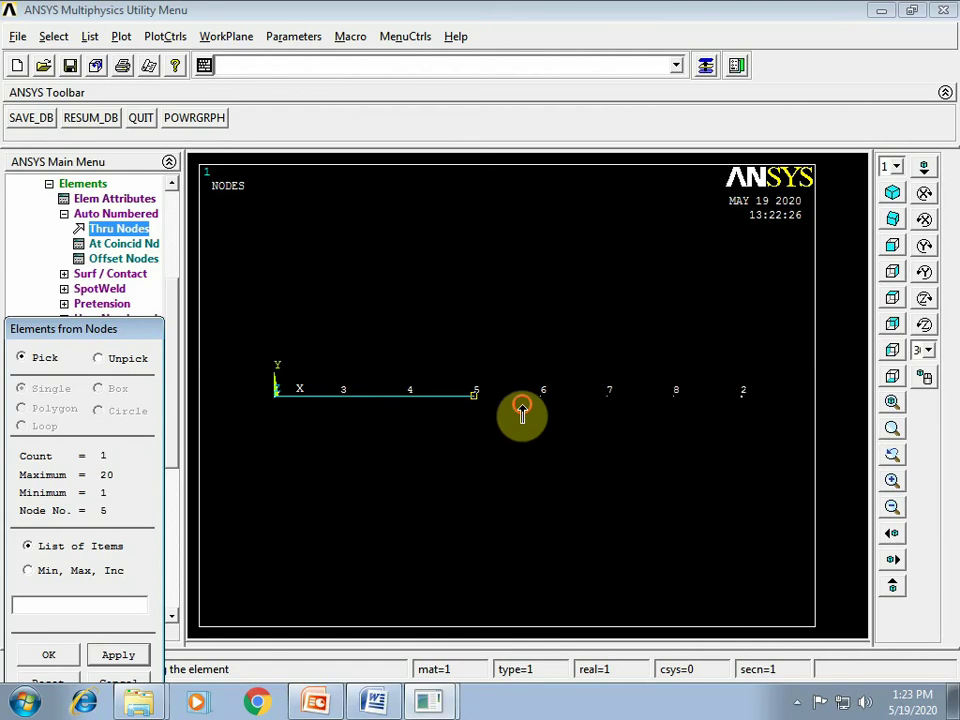
pyautogui.click(521, 410)
pyautogui.click(130, 655)
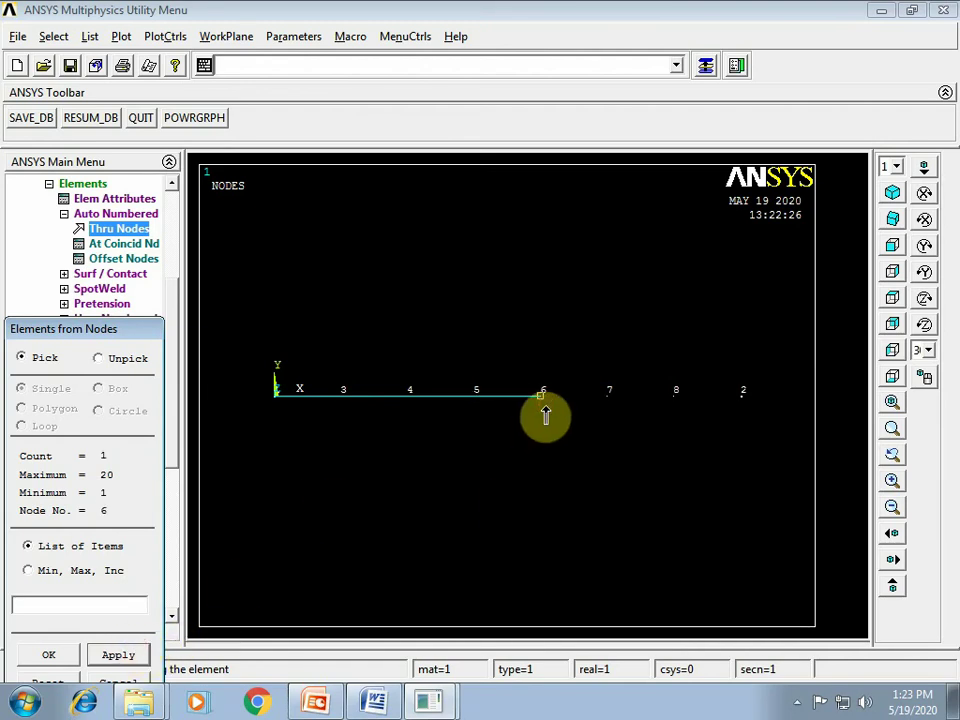
pyautogui.click(604, 412)
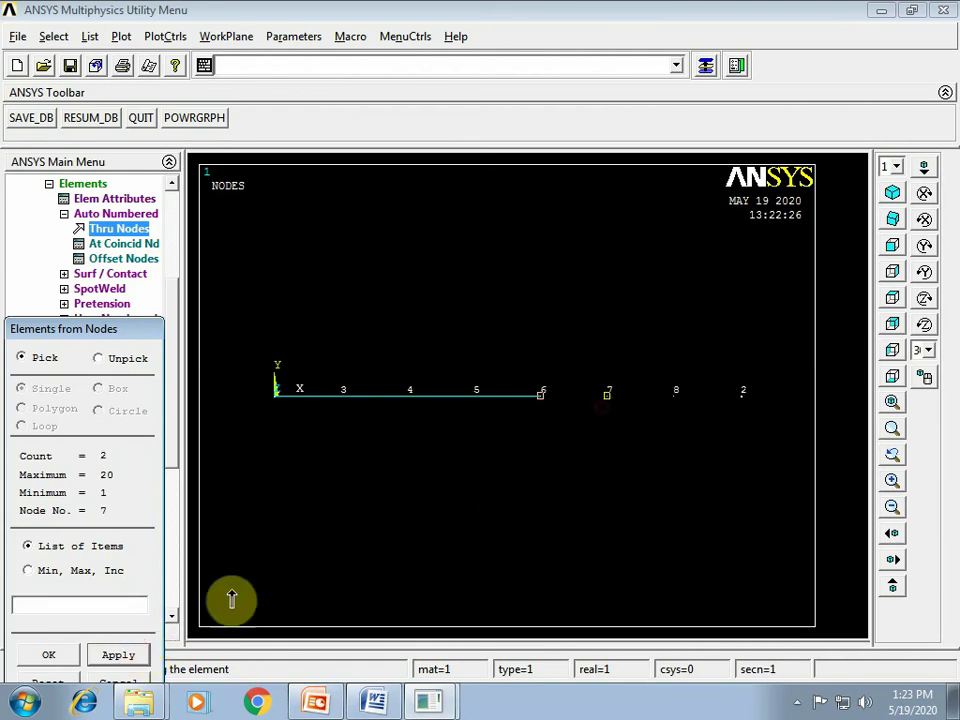
pyautogui.click(127, 657)
pyautogui.click(612, 436)
pyautogui.click(662, 418)
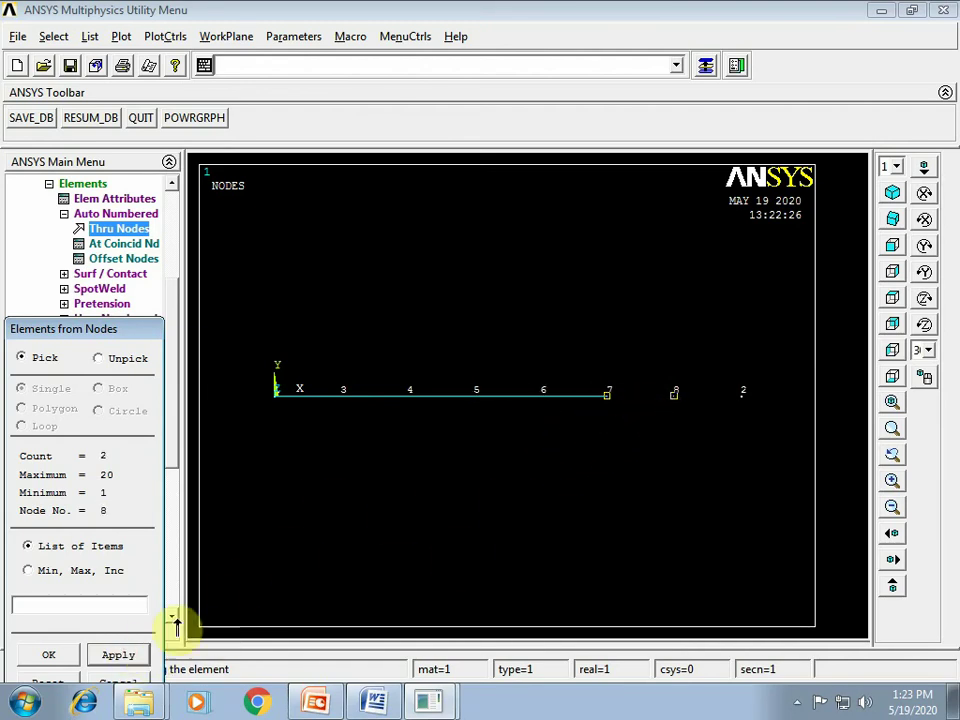
pyautogui.click(117, 657)
pyautogui.click(681, 407)
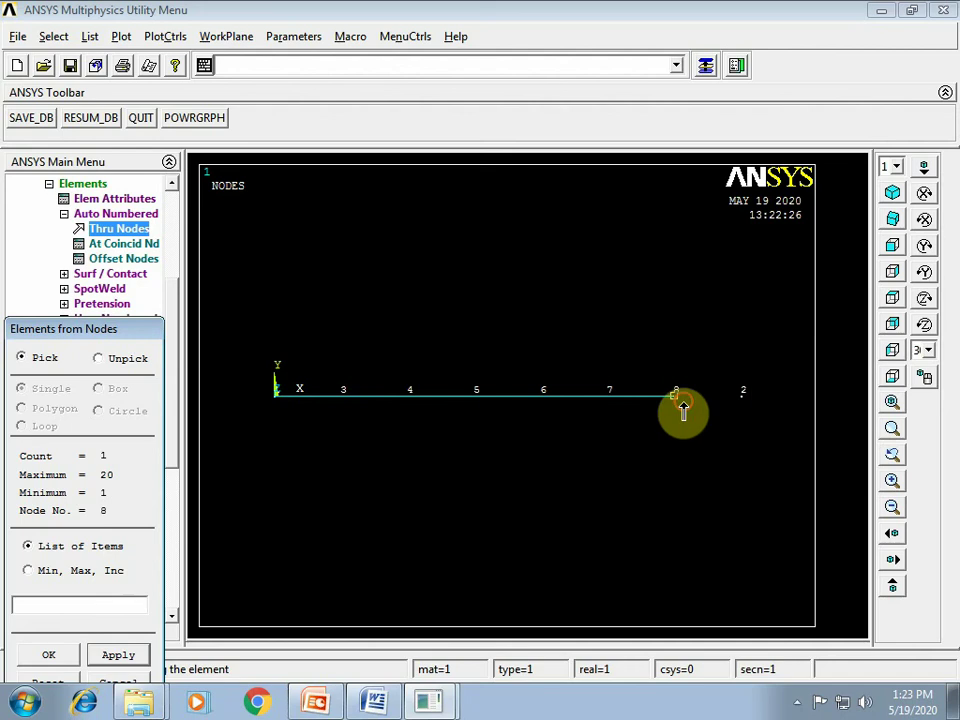
pyautogui.click(718, 422)
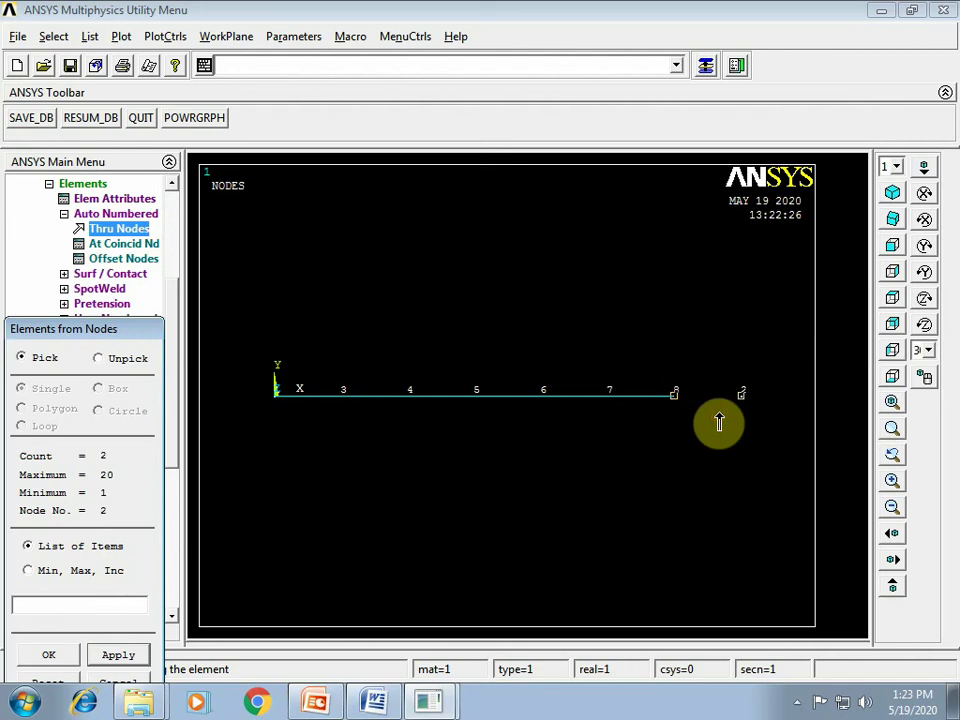
pyautogui.click(50, 655)
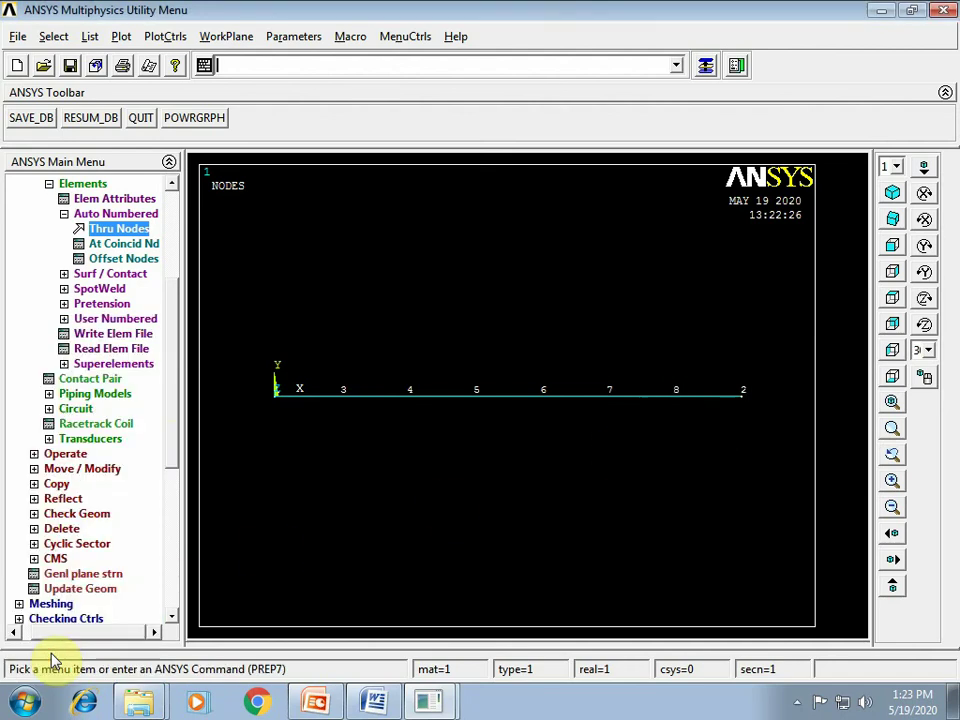
# Apply a structural displacement constraint of 0 in All DOF to end nodes 1 and 2 of the beam
pyautogui.moveTo(174, 375); pyautogui.dragTo(171, 563)
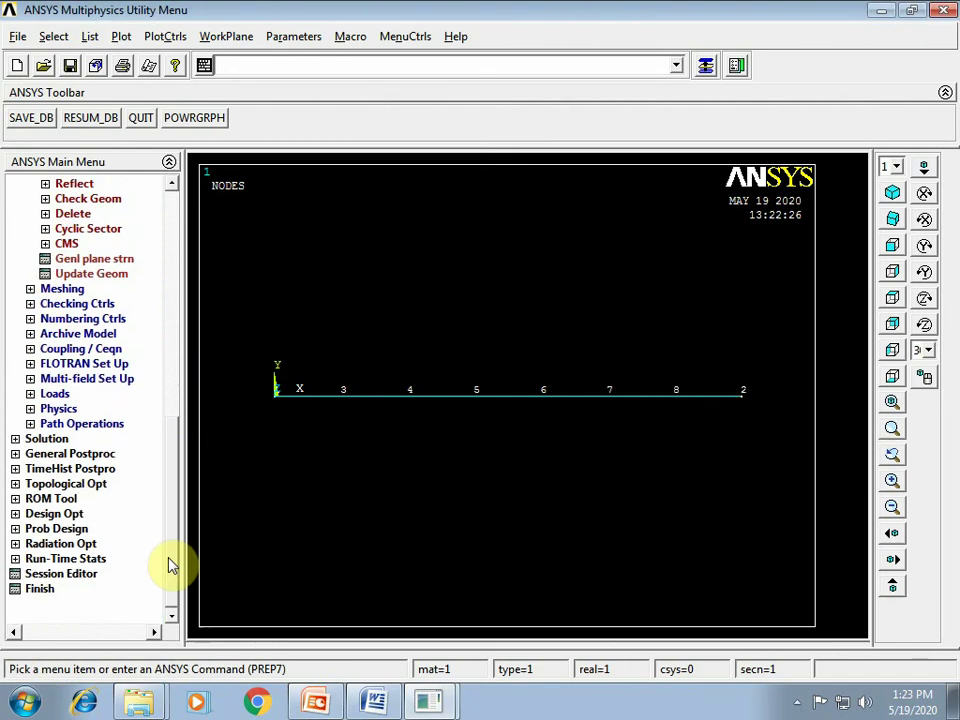
pyautogui.click(53, 395)
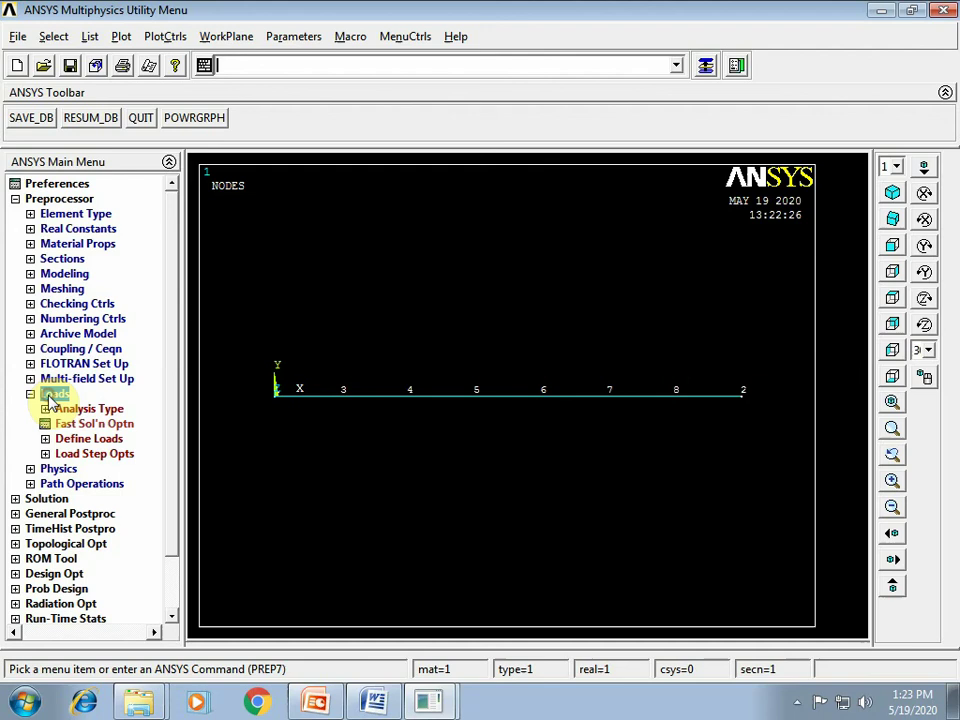
pyautogui.click(68, 441)
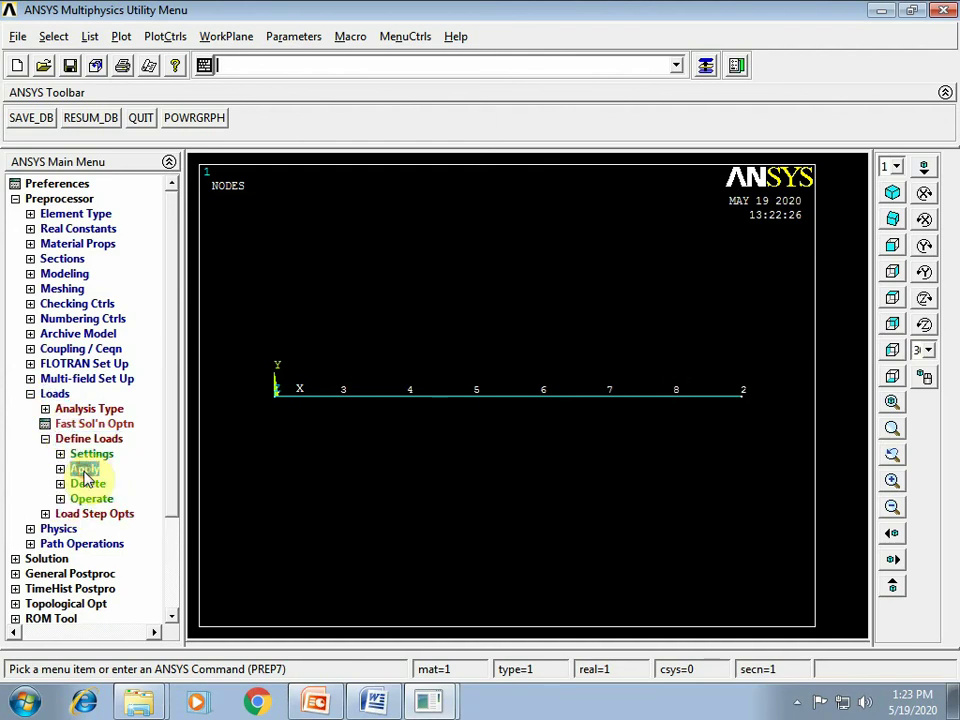
pyautogui.click(86, 470)
pyautogui.click(88, 486)
pyautogui.click(88, 499)
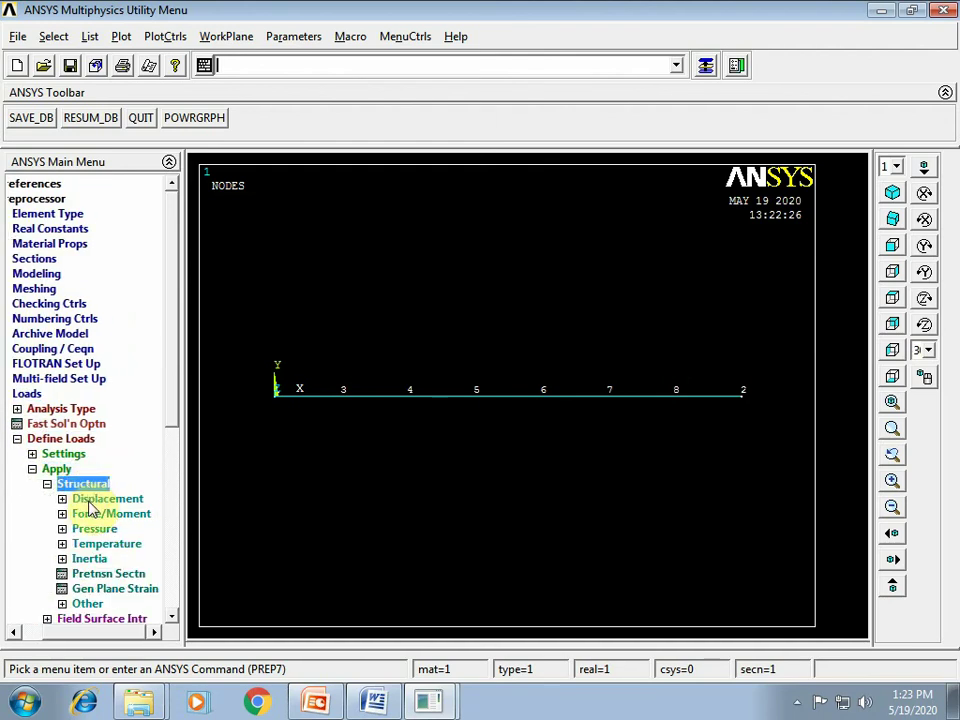
pyautogui.click(72, 559)
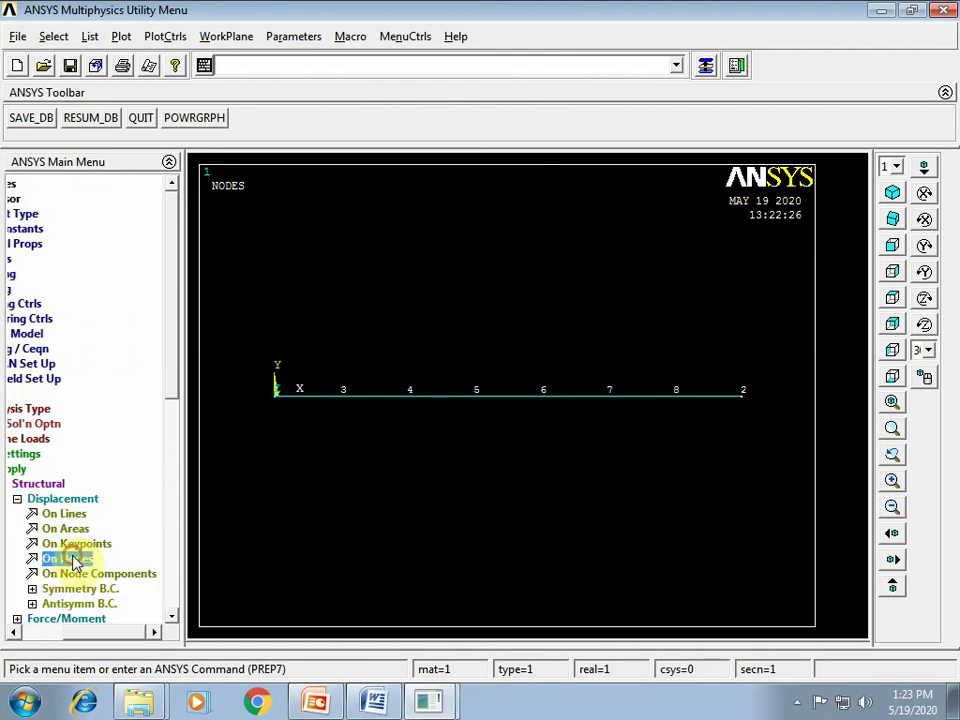
pyautogui.click(280, 408)
pyautogui.click(740, 406)
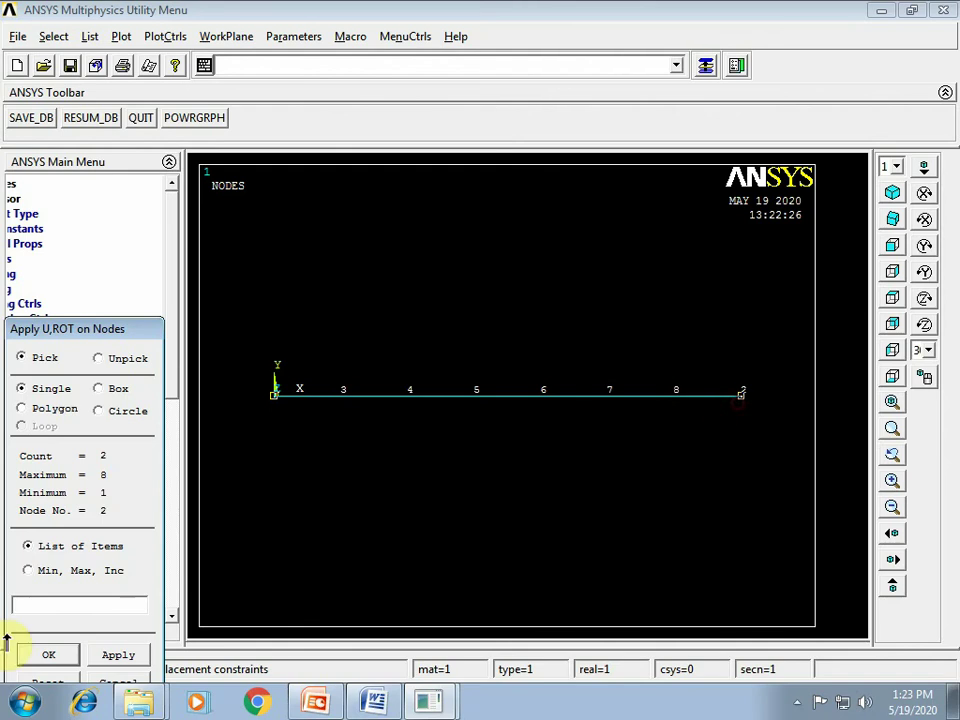
pyautogui.click(28, 654)
pyautogui.click(604, 277)
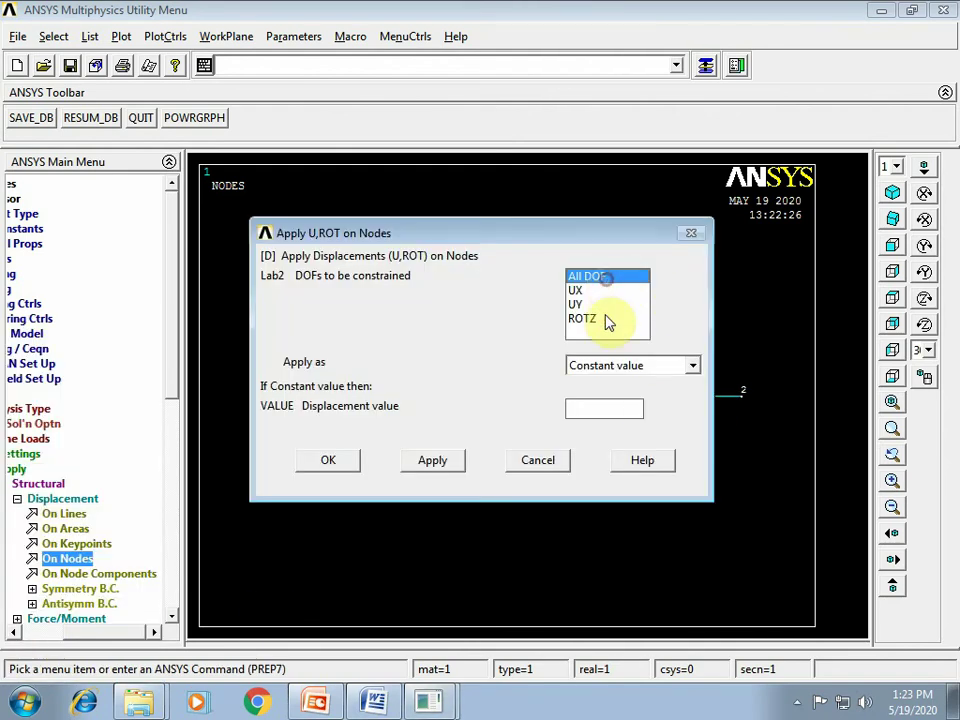
pyautogui.click(586, 411)
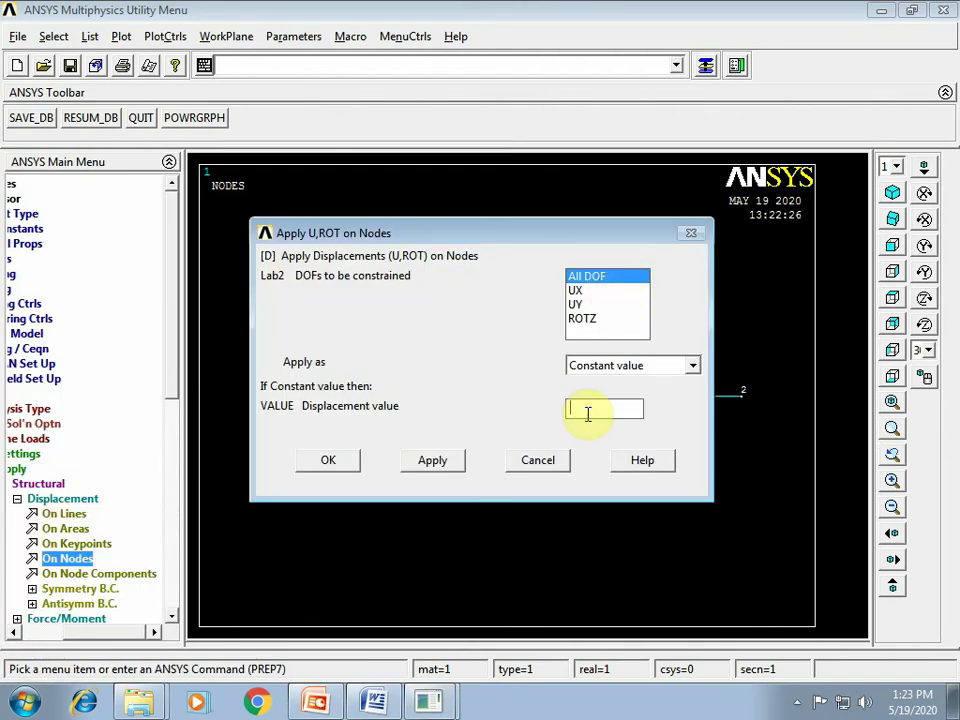
pyautogui.write('0')
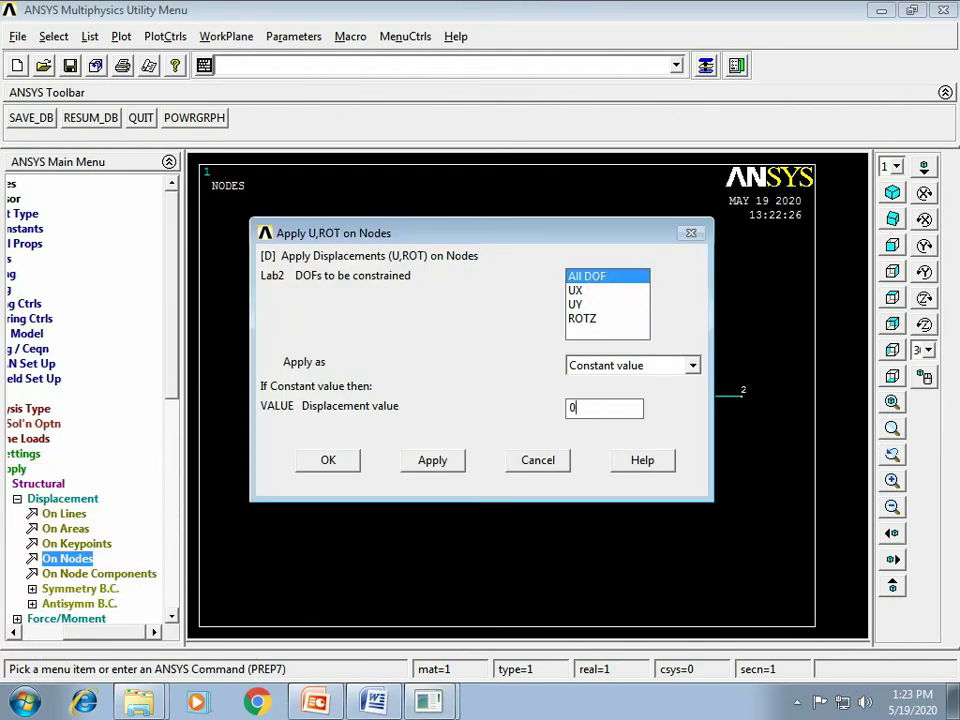
pyautogui.click(326, 458)
# Set the modal analysis options to Subspace extraction with 5 modes to extract and accept the subspace settings
pyautogui.moveTo(173, 304); pyautogui.dragTo(161, 499)
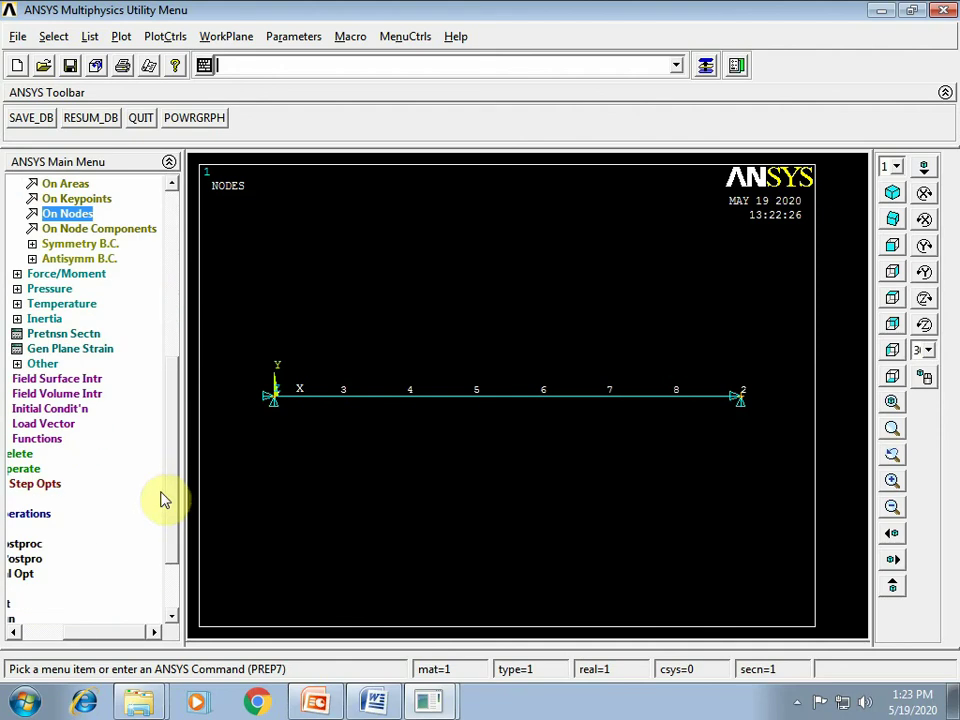
pyautogui.moveTo(107, 634); pyautogui.dragTo(24, 647)
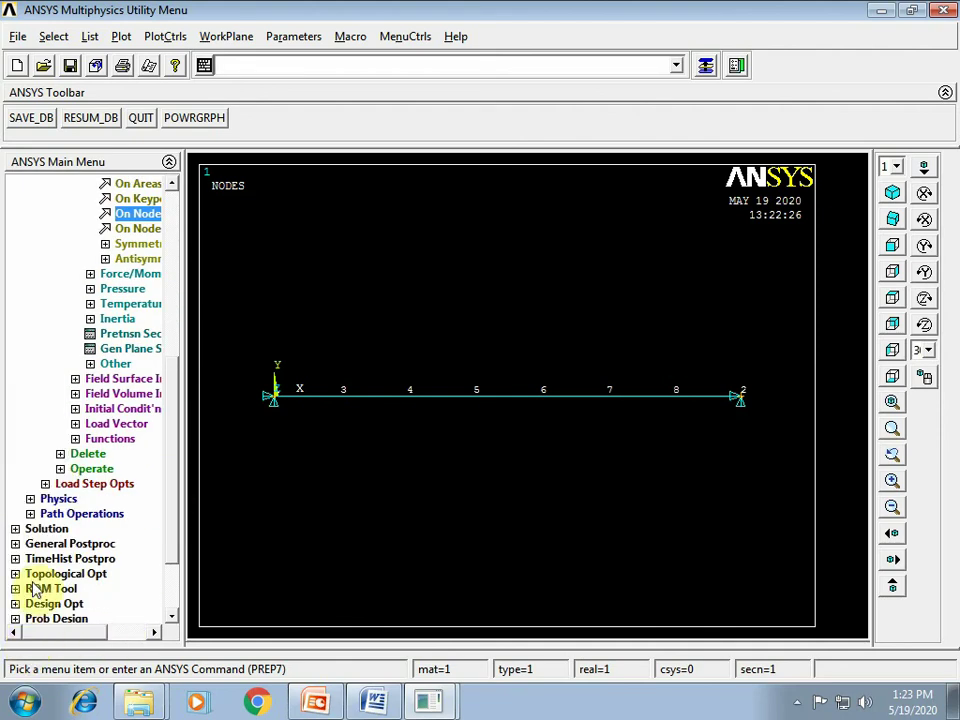
pyautogui.click(45, 530)
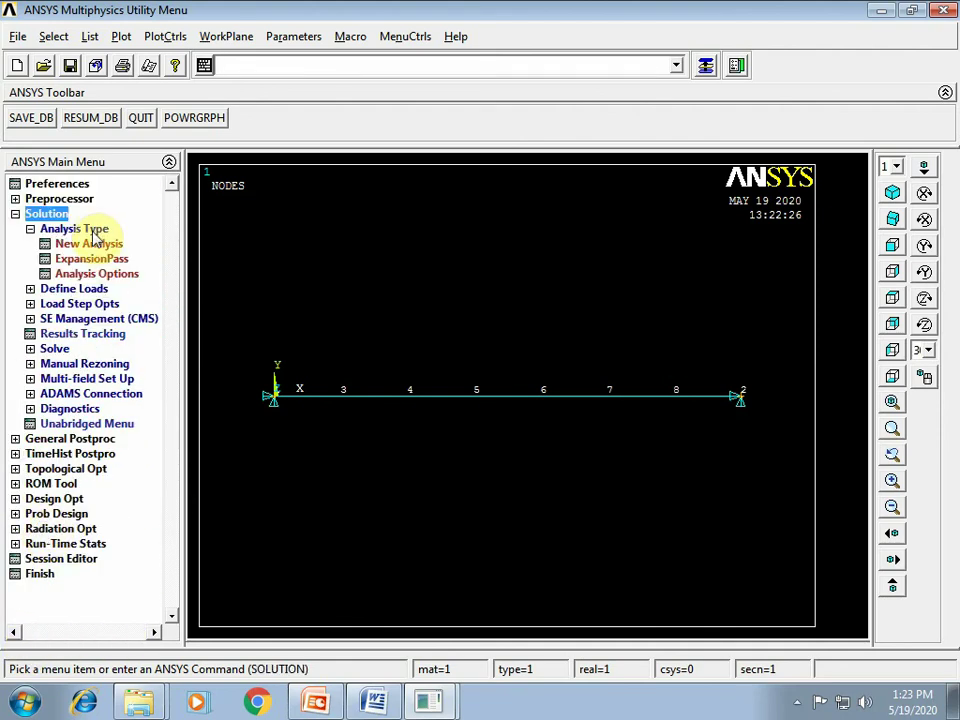
pyautogui.click(30, 230)
pyautogui.click(30, 230)
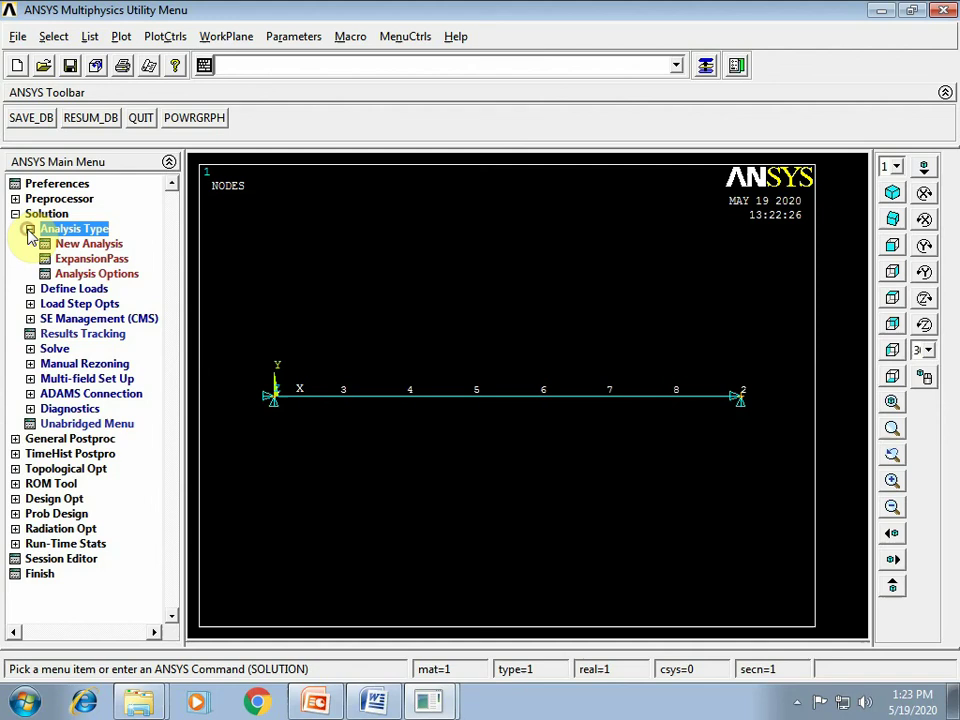
pyautogui.click(115, 275)
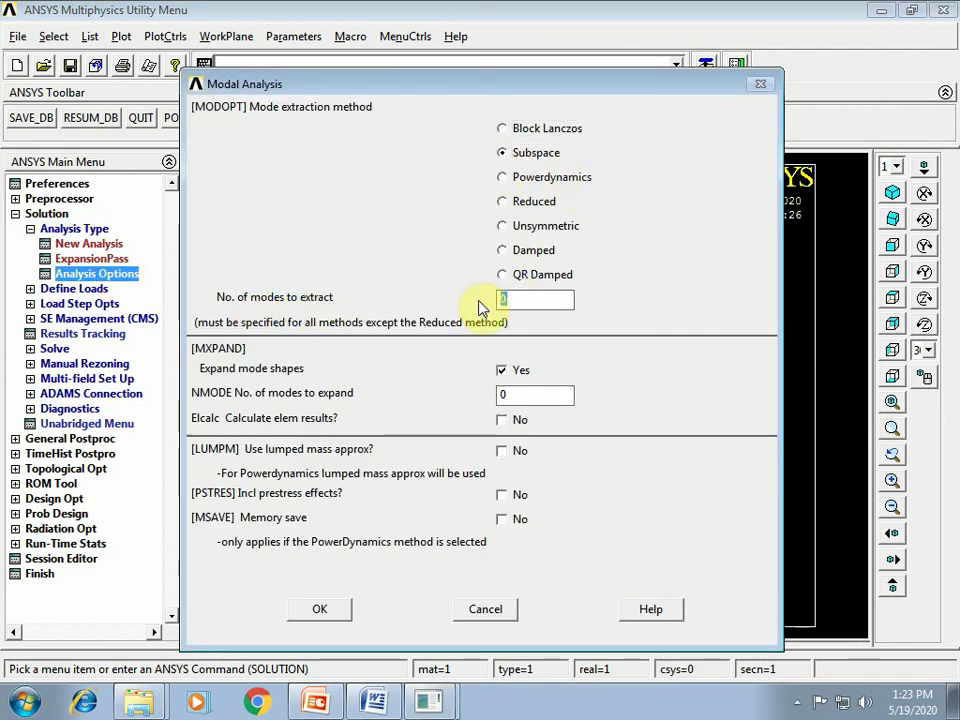
pyautogui.write('5')
pyautogui.click(329, 613)
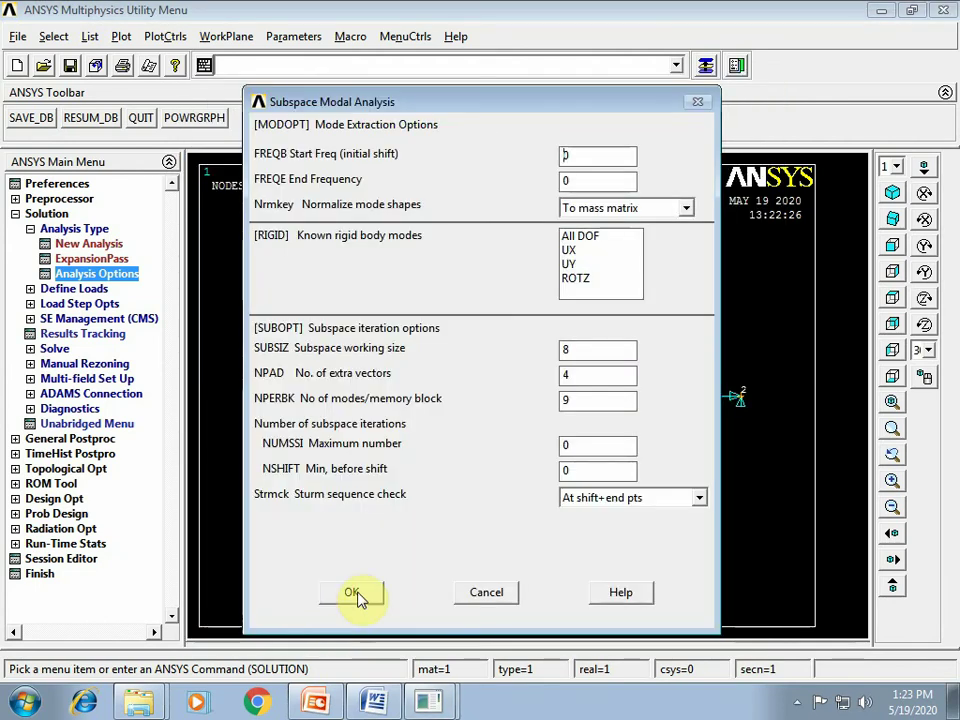
pyautogui.click(358, 595)
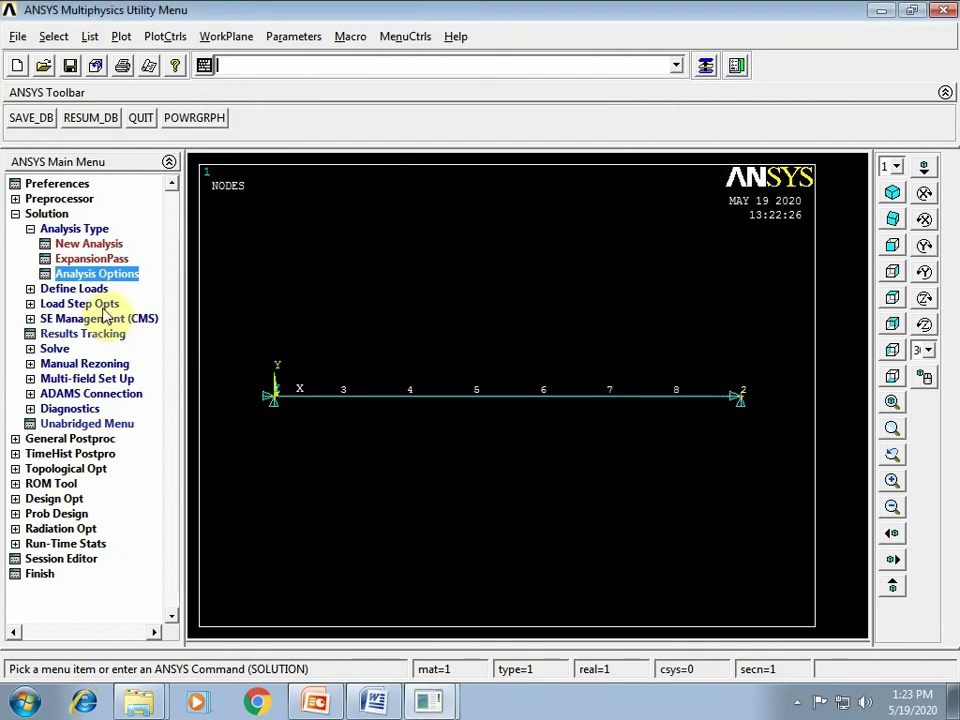
# Reopen the modal analysis options, review the extraction and subspace settings, and accept them
pyautogui.click(30, 228)
pyautogui.click(15, 213)
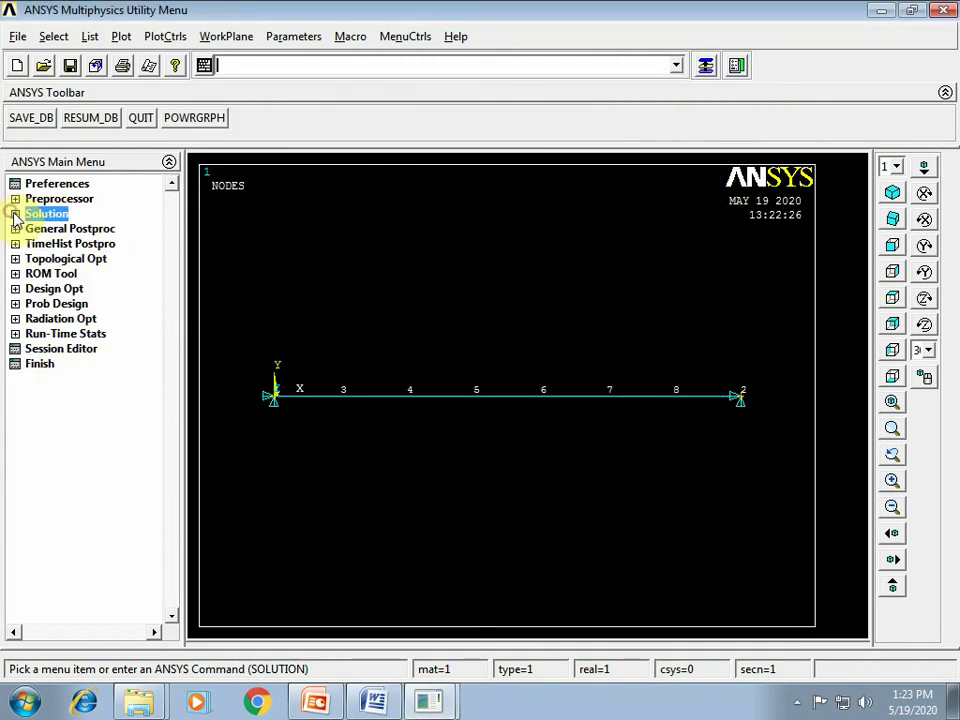
pyautogui.click(15, 213)
pyautogui.click(30, 229)
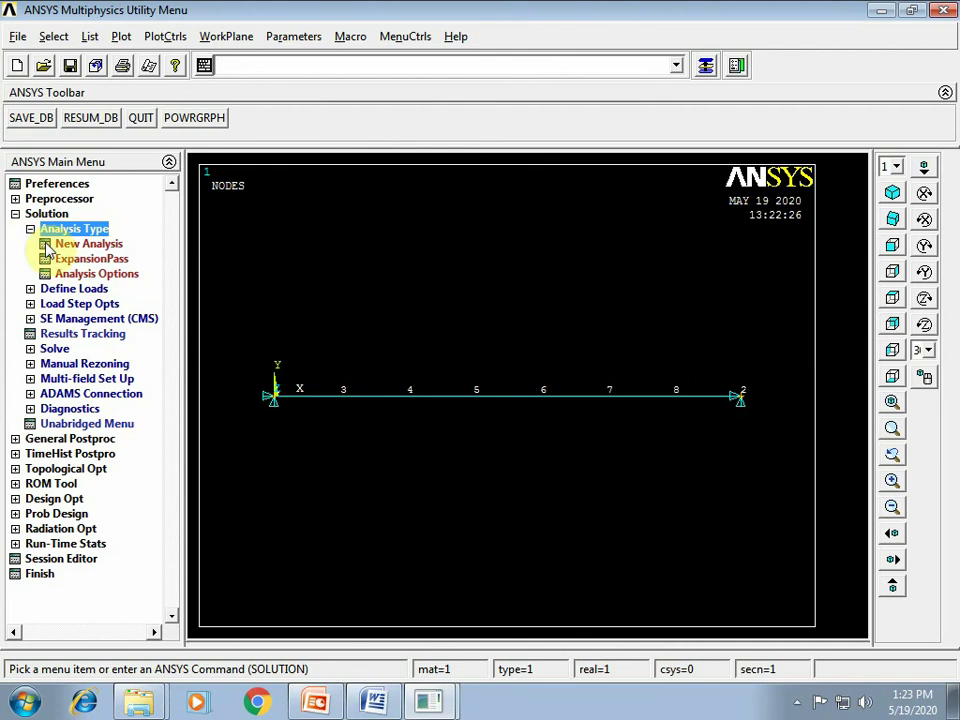
pyautogui.click(82, 276)
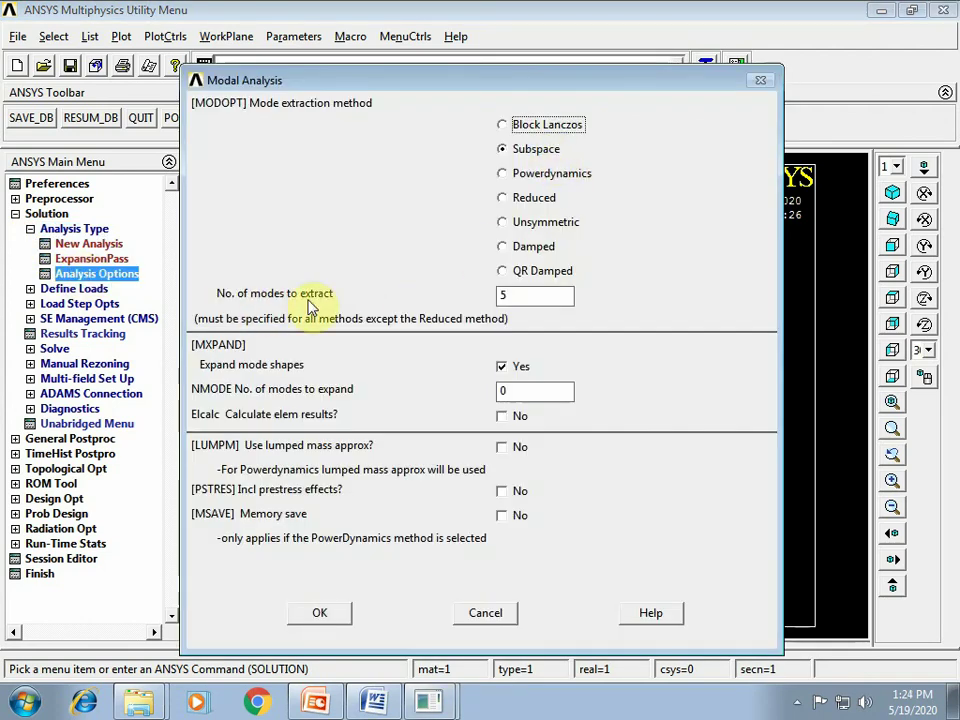
pyautogui.click(320, 612)
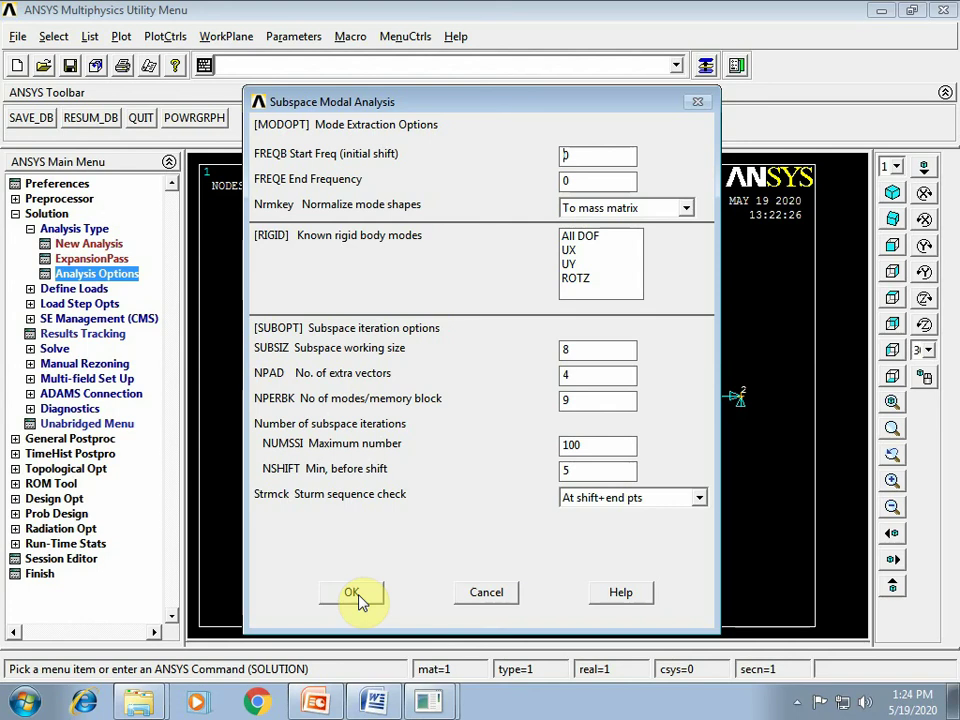
pyautogui.click(355, 594)
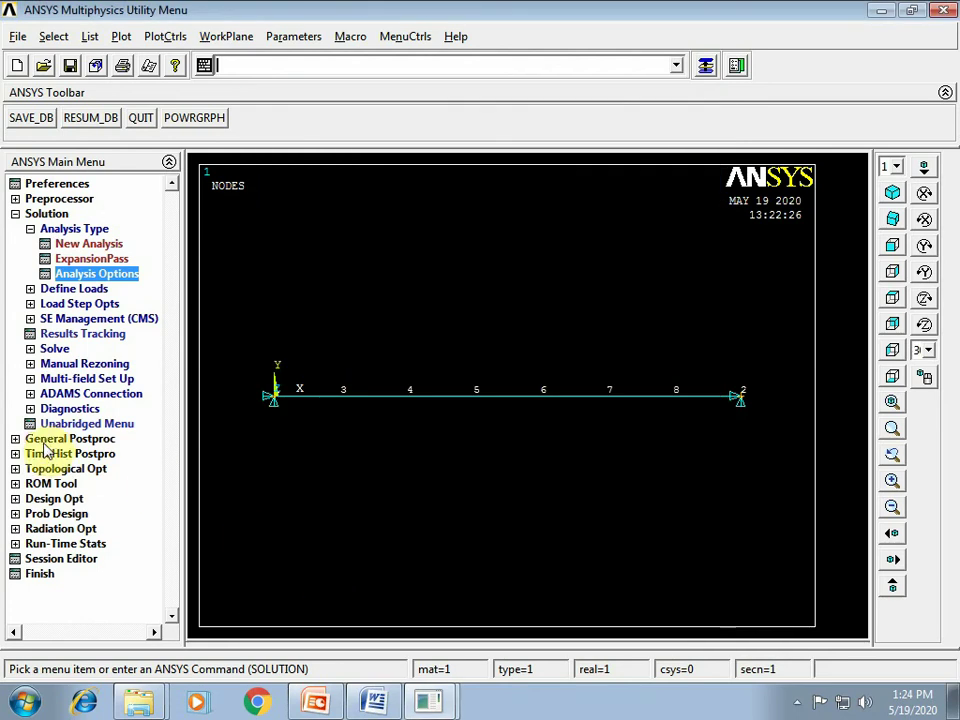
# Solve the current load step and close the solution status listing
pyautogui.click(54, 348)
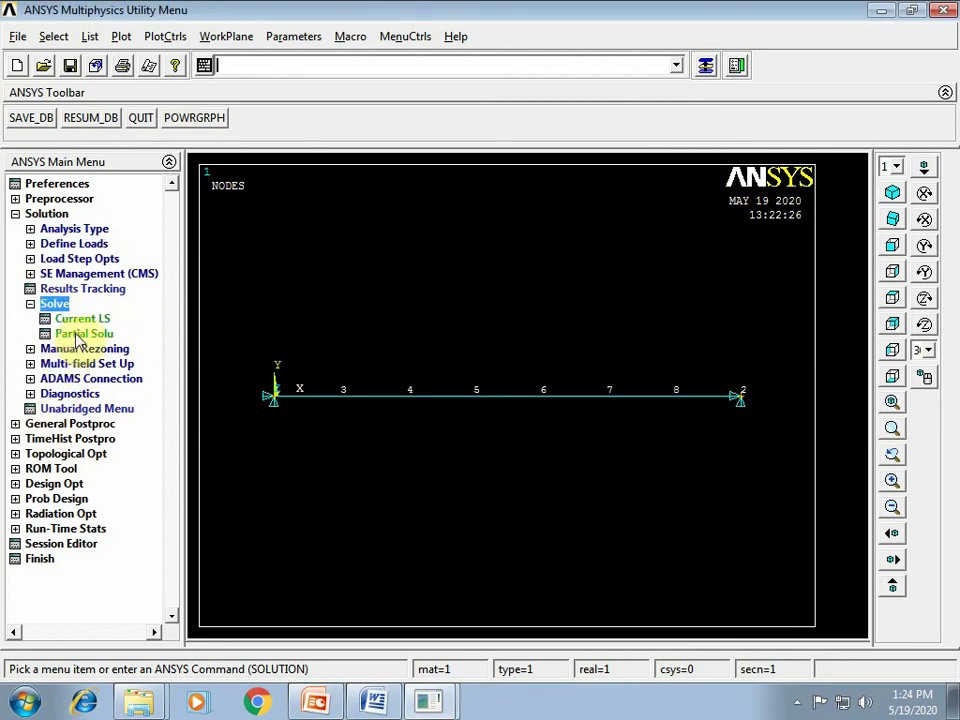
pyautogui.click(70, 319)
pyautogui.click(464, 422)
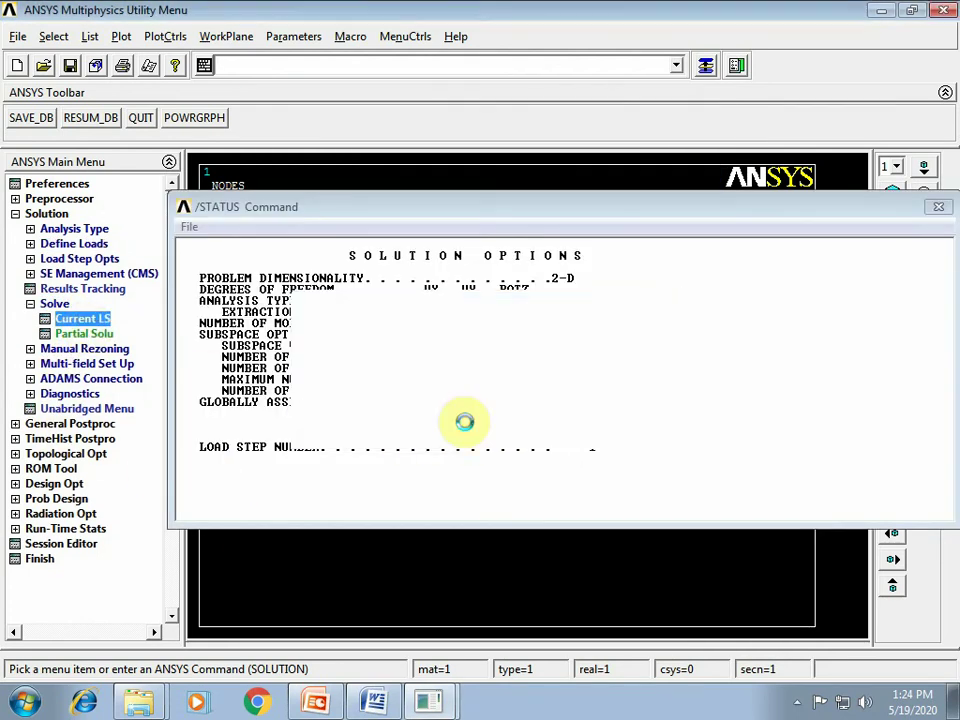
pyautogui.click(270, 140)
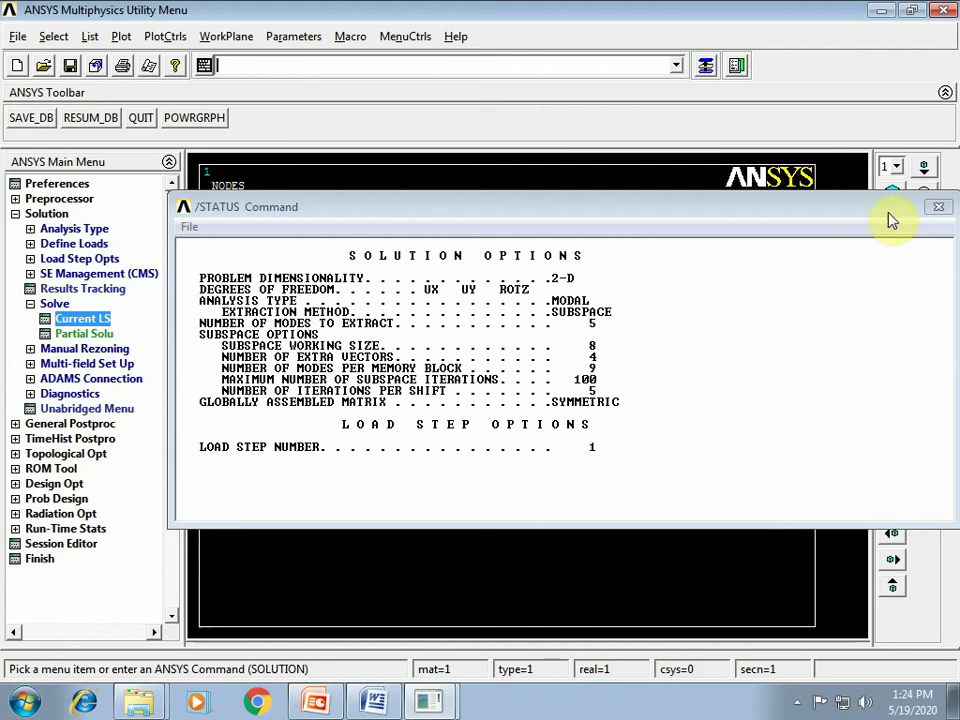
pyautogui.click(938, 207)
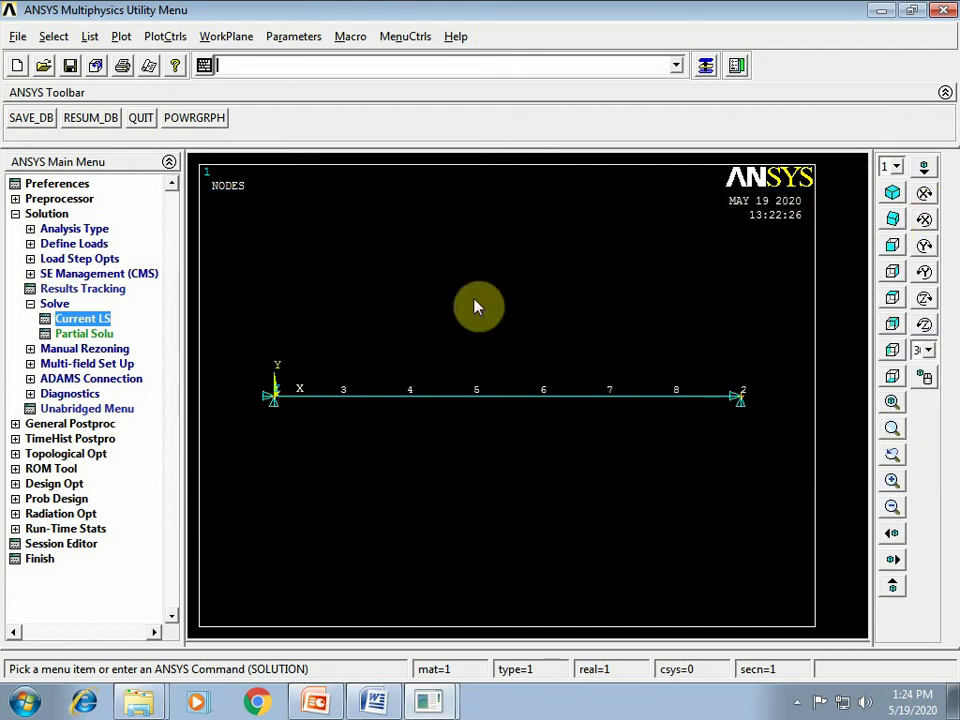
# List the detailed results summary, examine the natural frequencies of the extracted modes, and close the listing
pyautogui.click(84, 424)
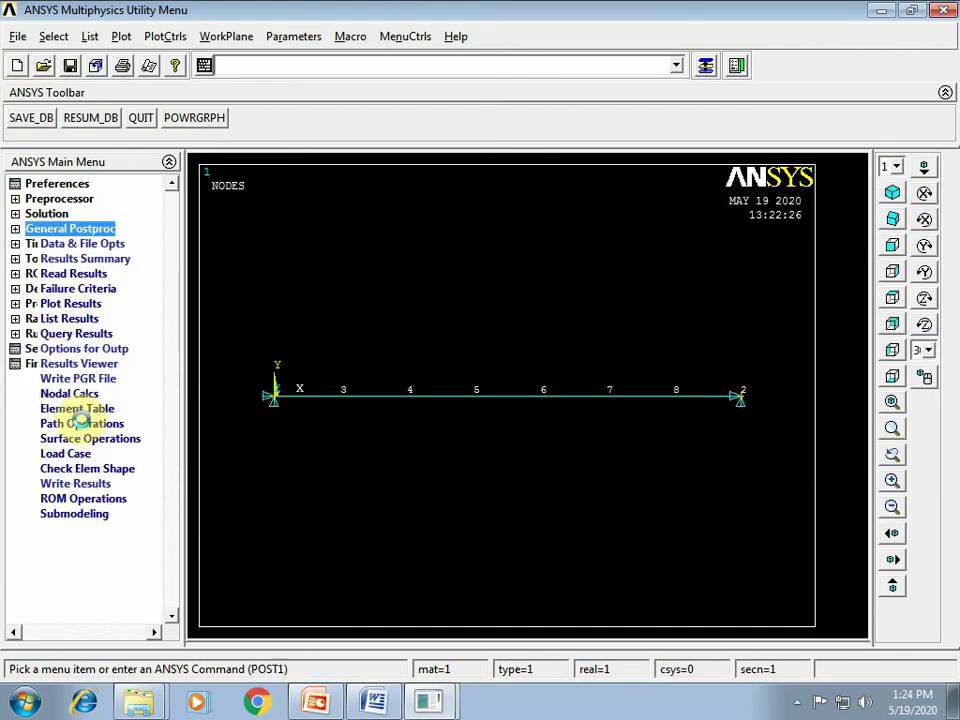
pyautogui.click(78, 320)
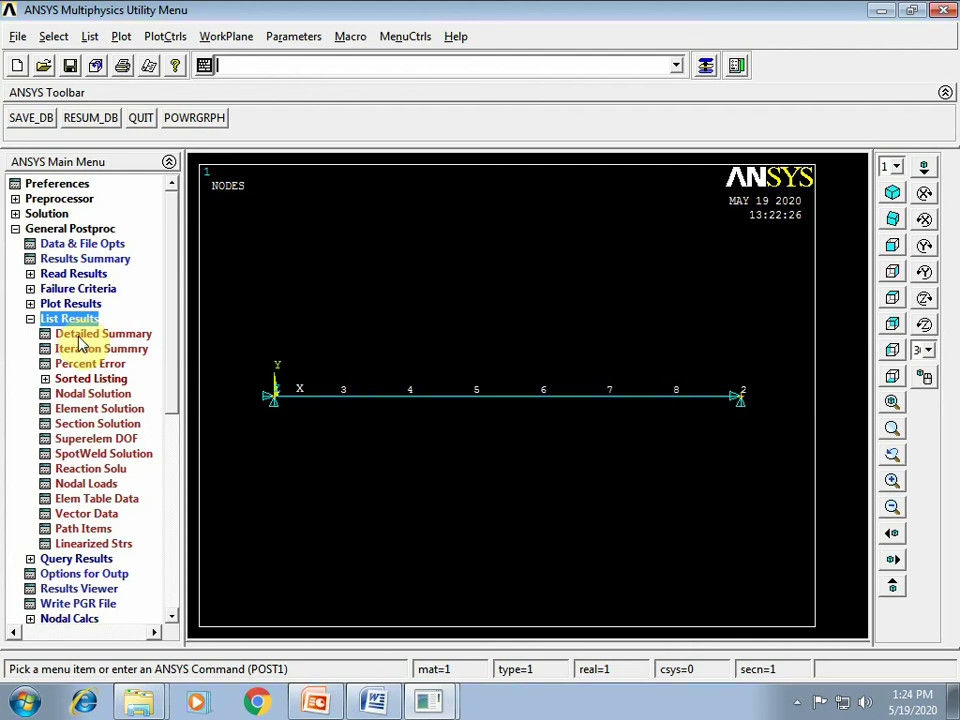
pyautogui.click(87, 339)
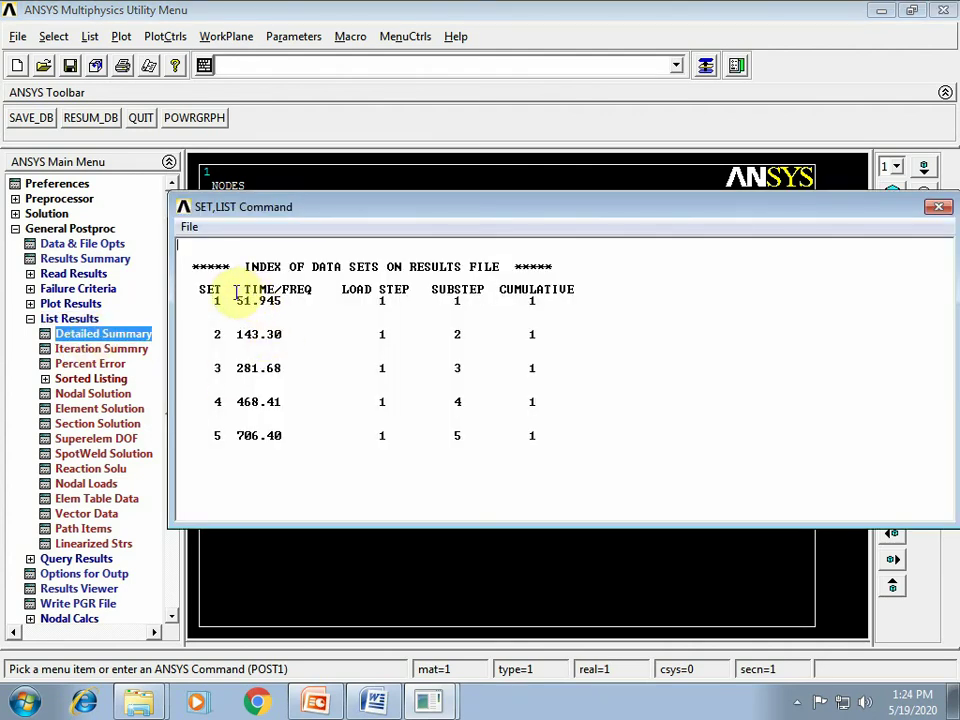
pyautogui.moveTo(234, 289); pyautogui.dragTo(296, 448)
pyautogui.click(294, 440)
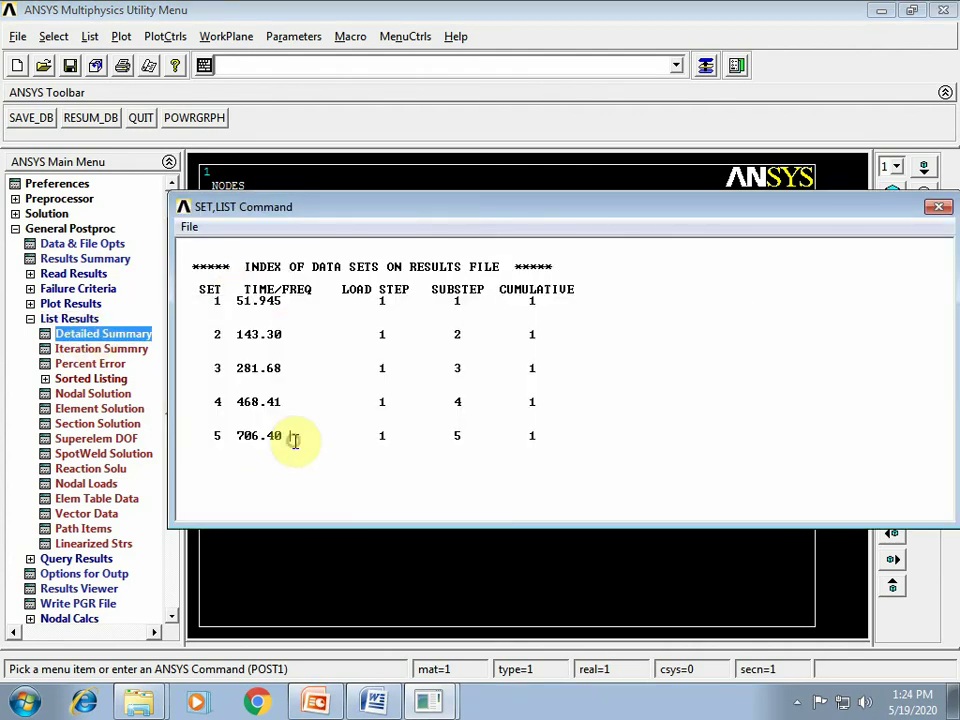
pyautogui.moveTo(268, 300); pyautogui.dragTo(291, 441)
pyautogui.click(291, 441)
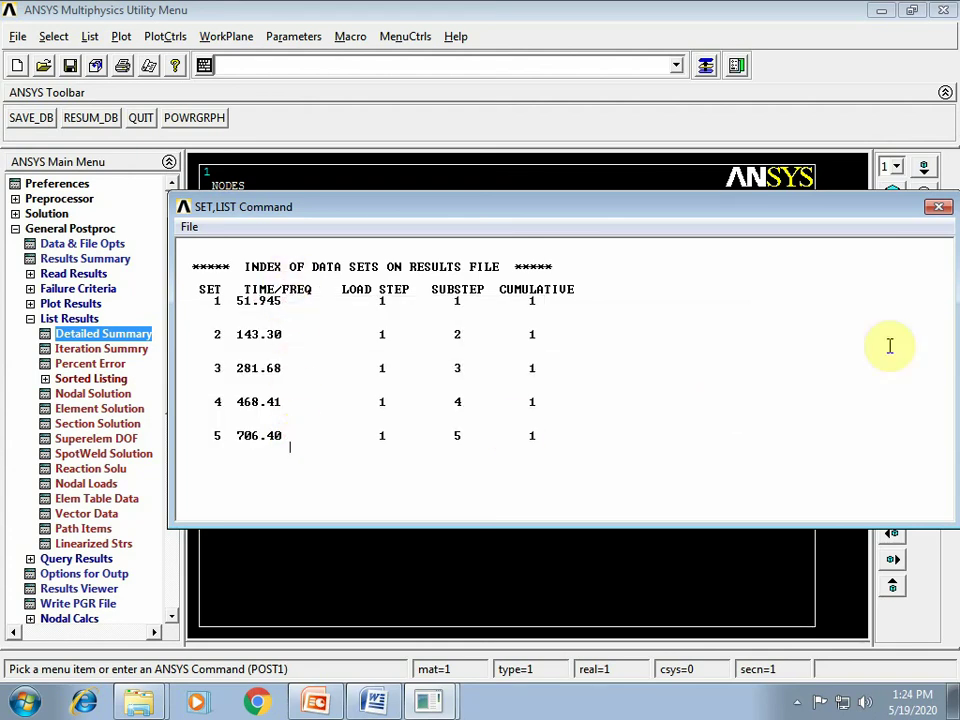
pyautogui.click(939, 209)
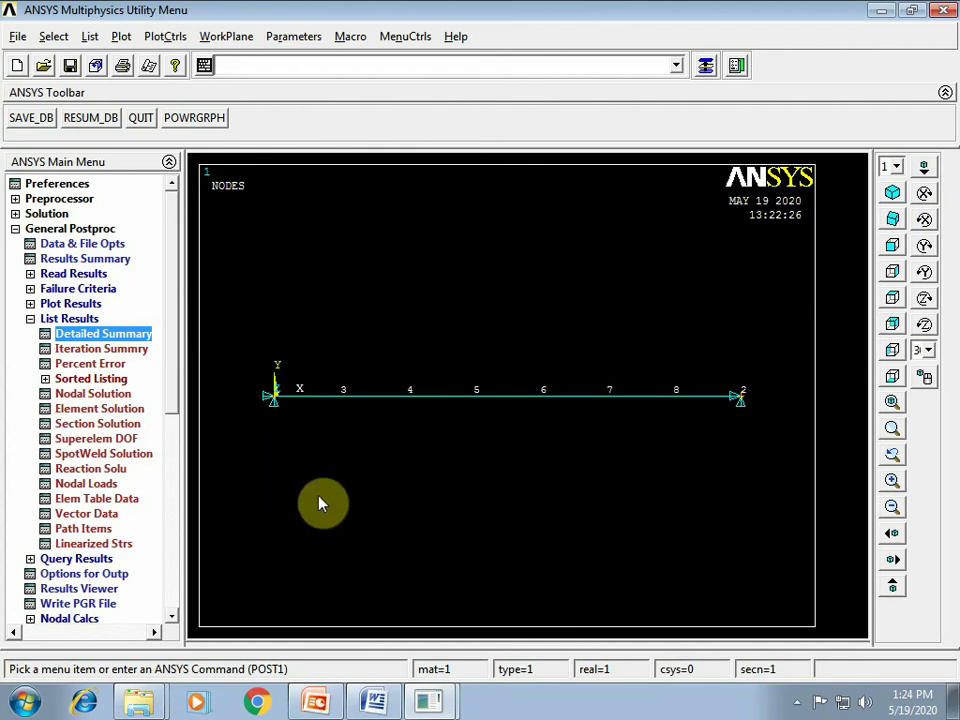
# Read the first result set and plot its deformed shape together with the undeformed beam
pyautogui.click(92, 274)
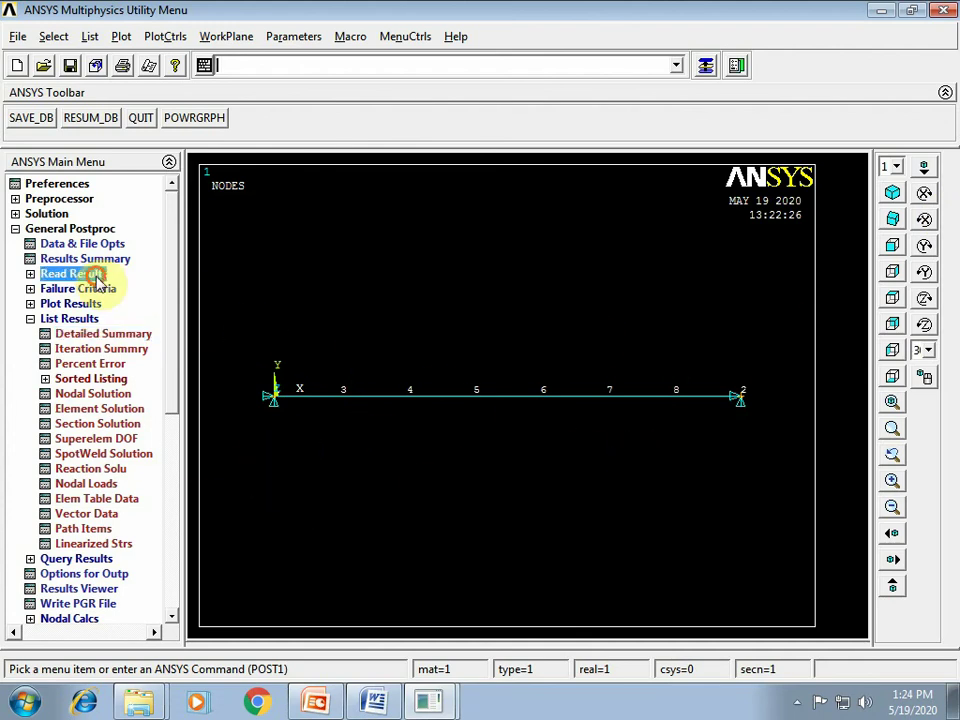
pyautogui.click(82, 289)
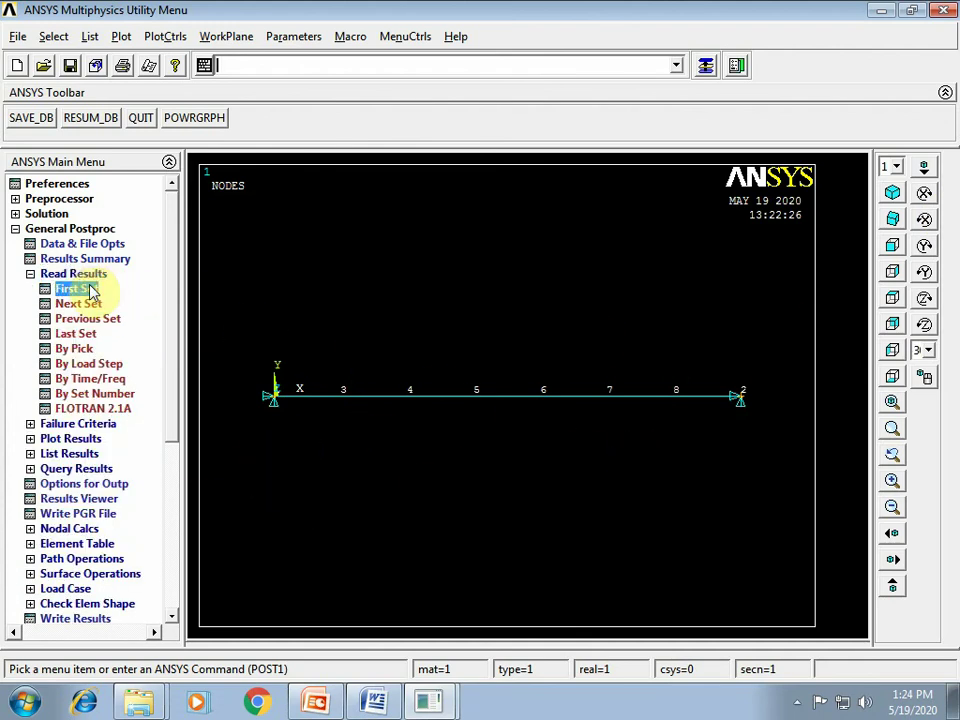
pyautogui.click(70, 438)
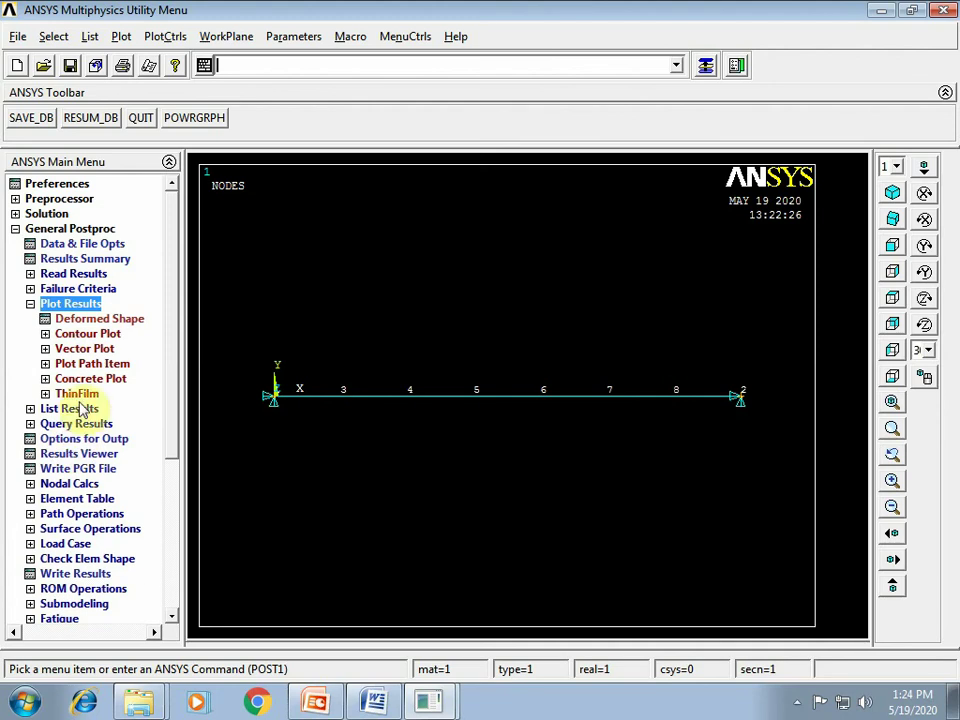
pyautogui.click(97, 319)
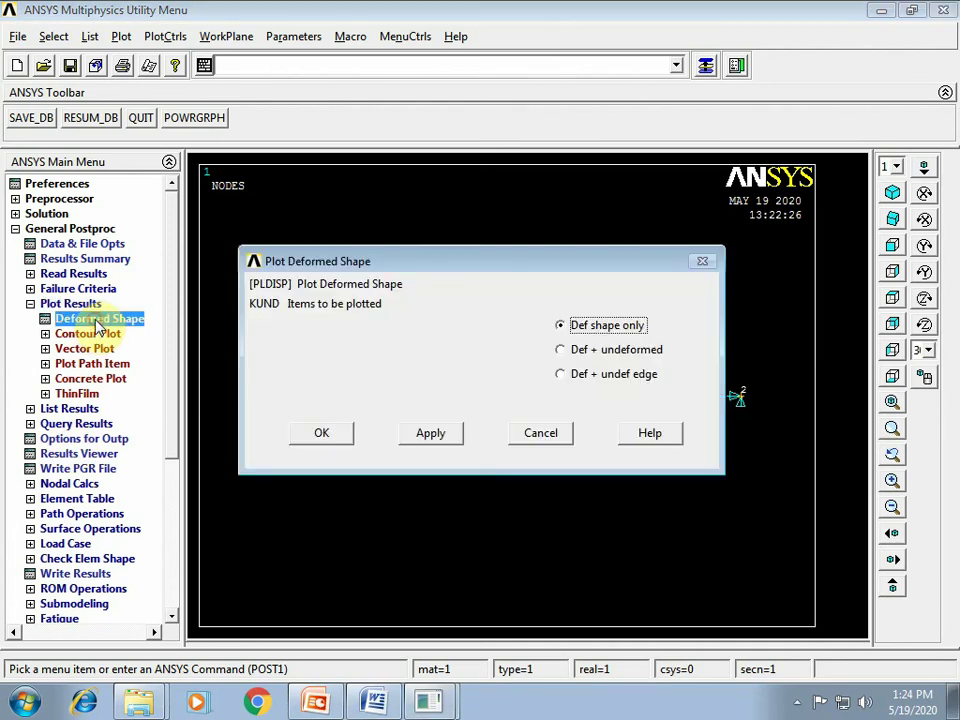
pyautogui.click(620, 350)
pyautogui.click(333, 432)
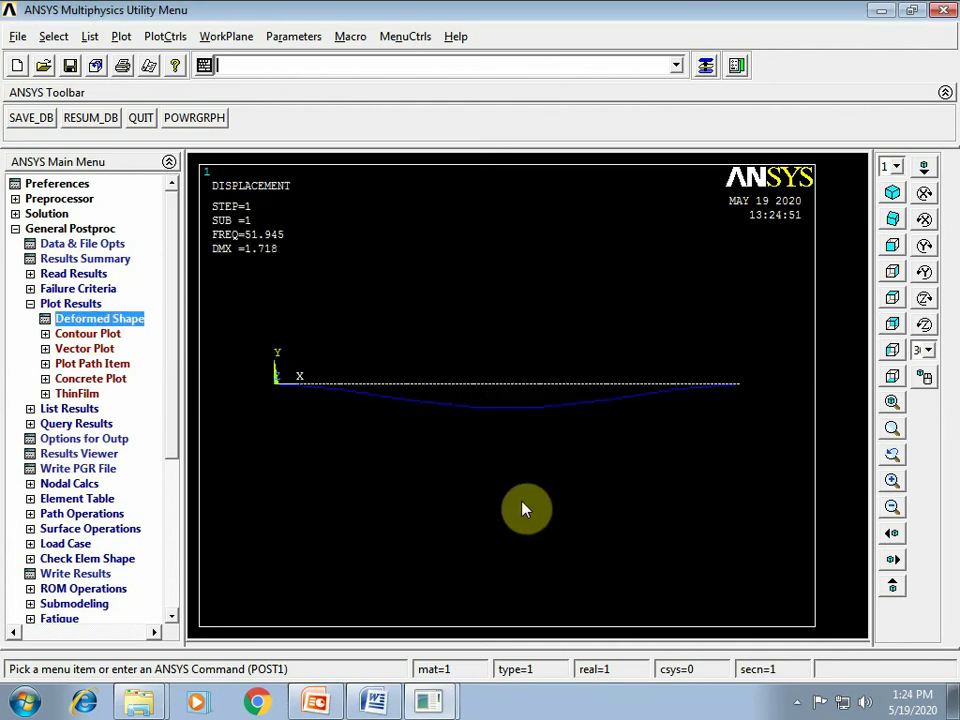
# Read the next result set and plot the second mode's deformed shape with the undeformed beam
pyautogui.click(30, 274)
pyautogui.click(70, 303)
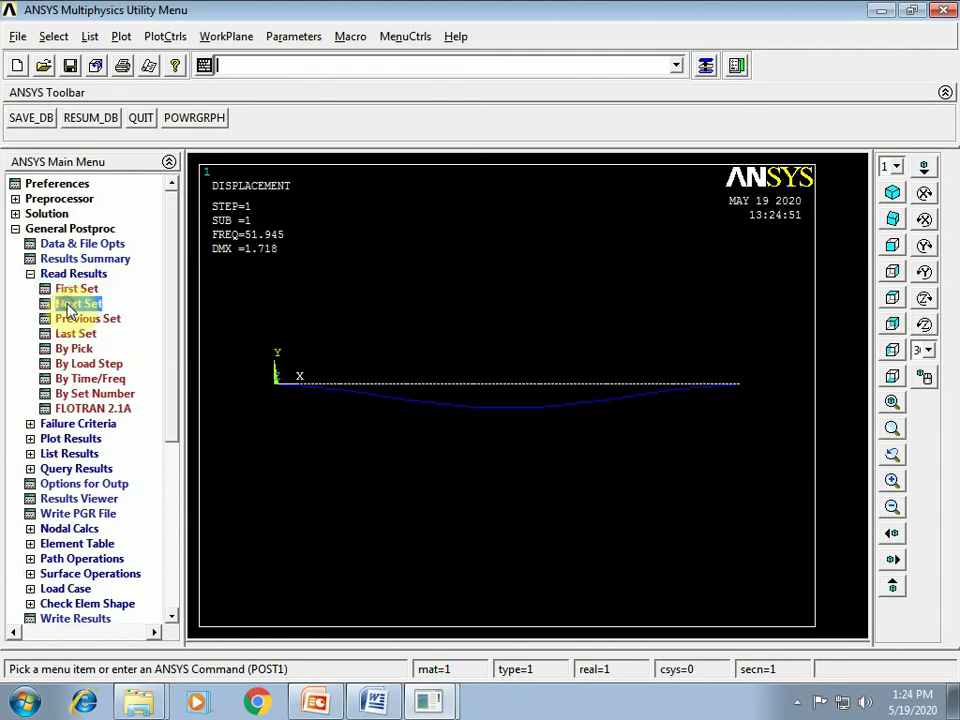
pyautogui.click(70, 438)
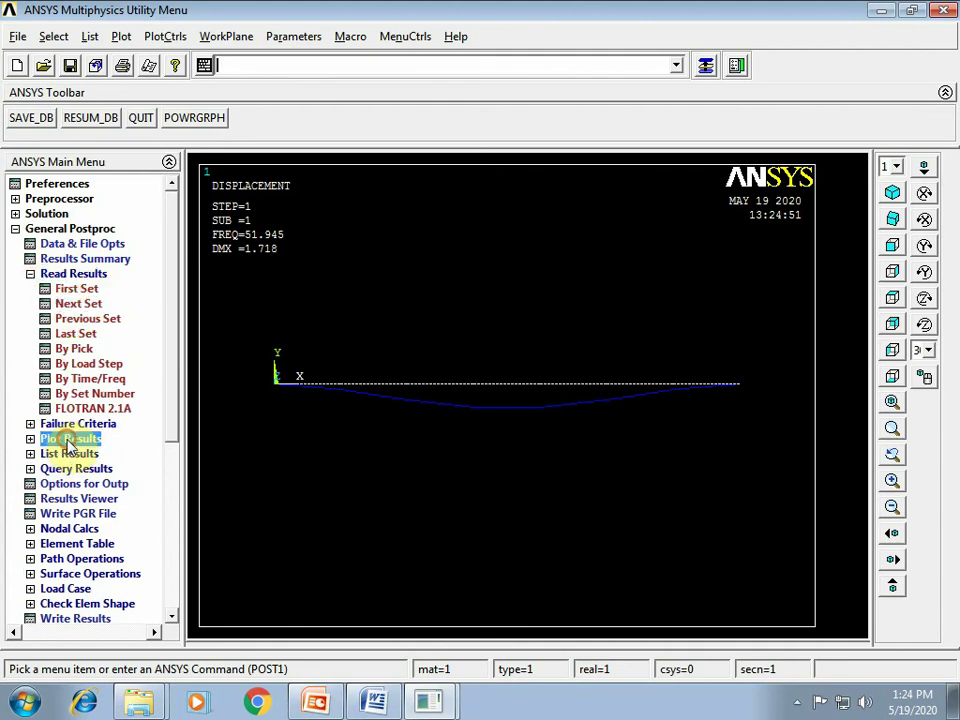
pyautogui.click(97, 320)
pyautogui.click(334, 437)
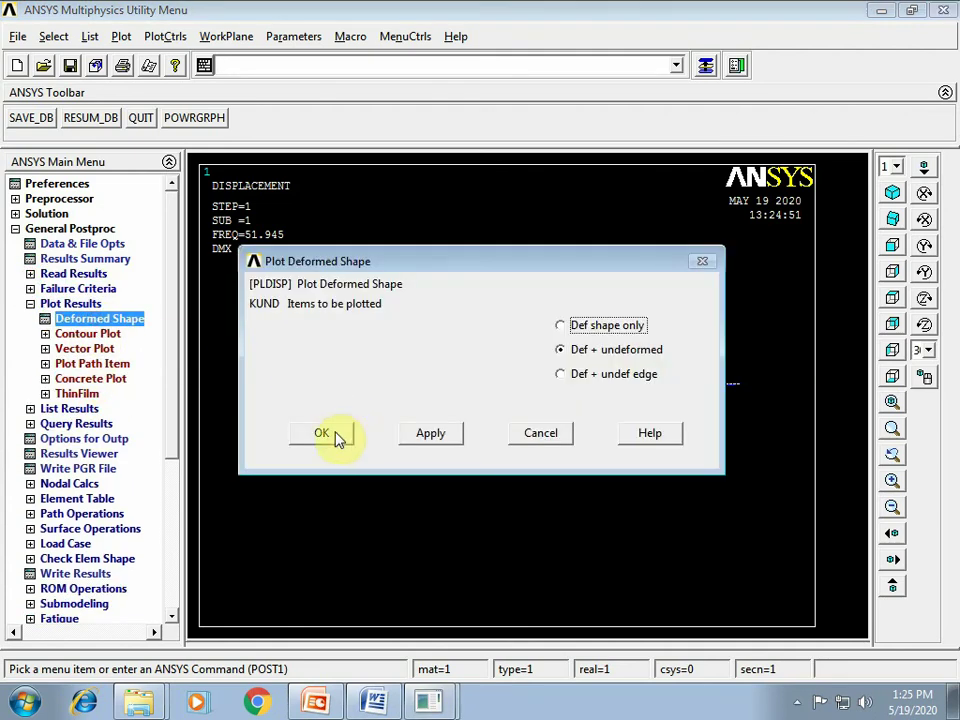
# Advance to the third mode's result set and plot its deformed shape over the undeformed beam
pyautogui.click(74, 273)
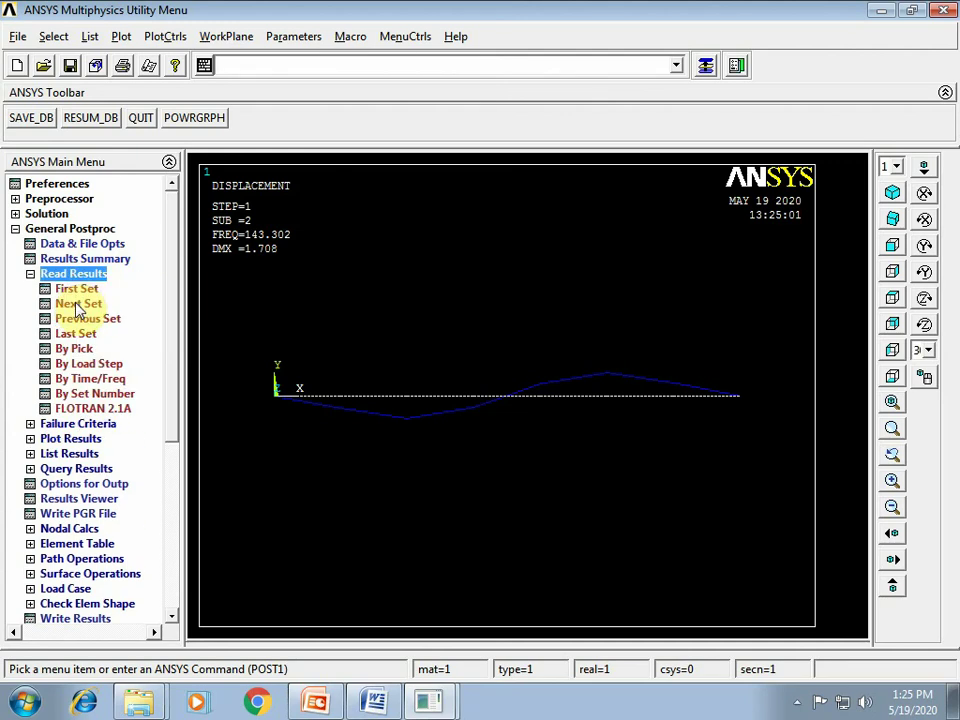
pyautogui.click(78, 304)
pyautogui.click(71, 438)
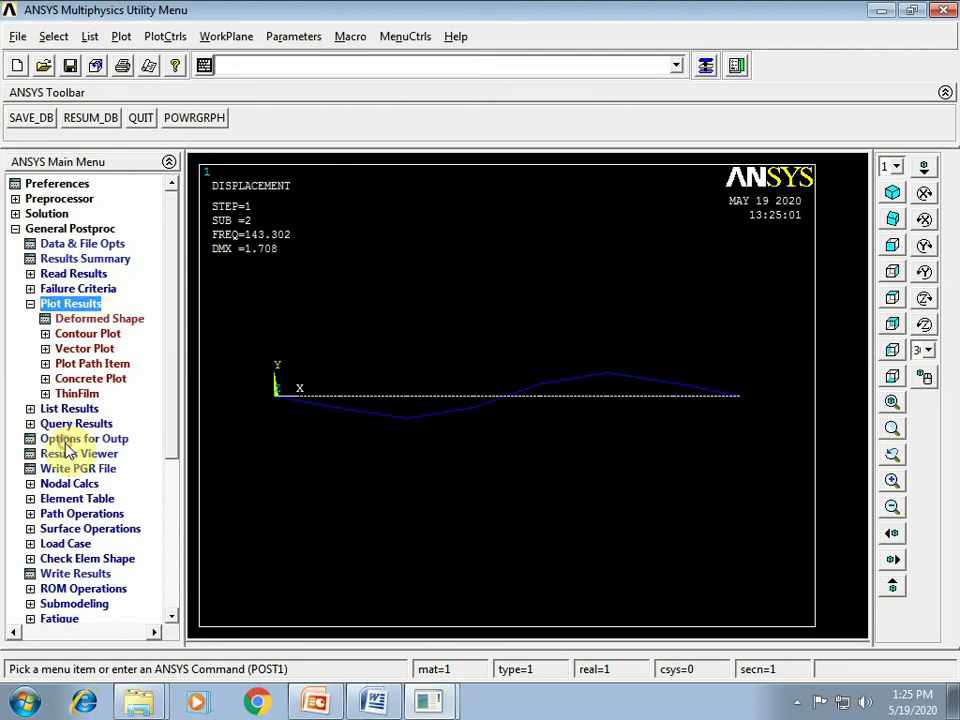
pyautogui.click(133, 318)
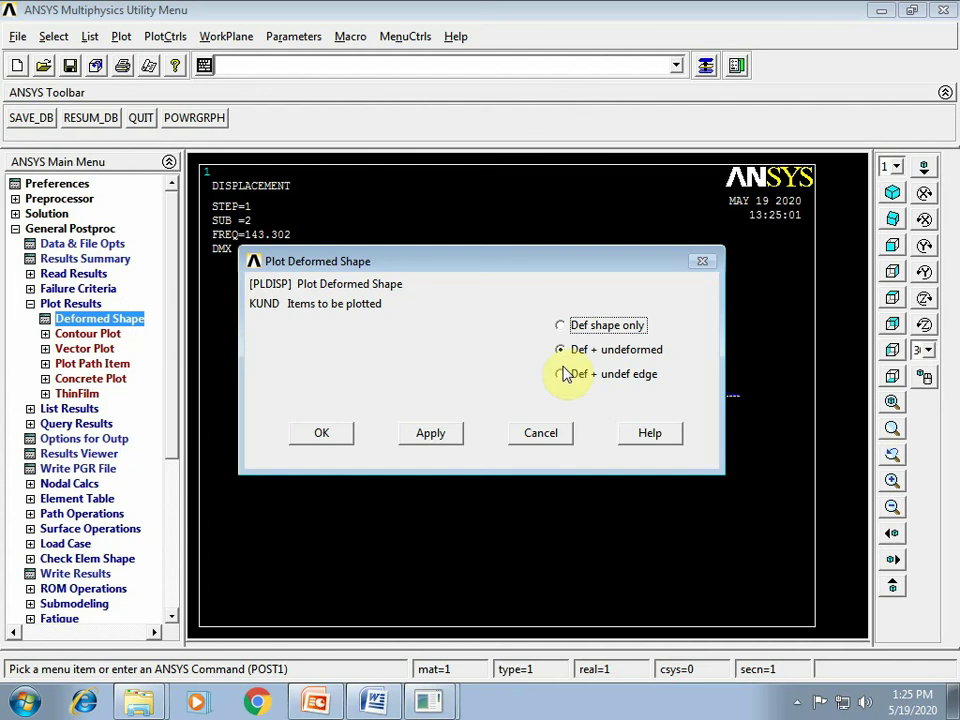
pyautogui.click(317, 433)
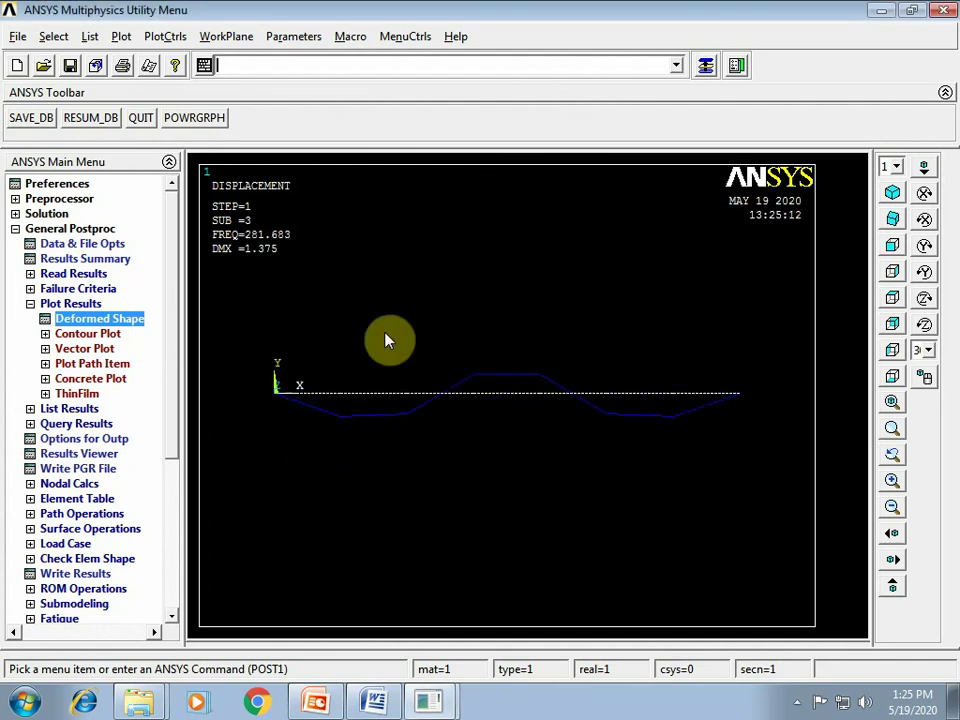